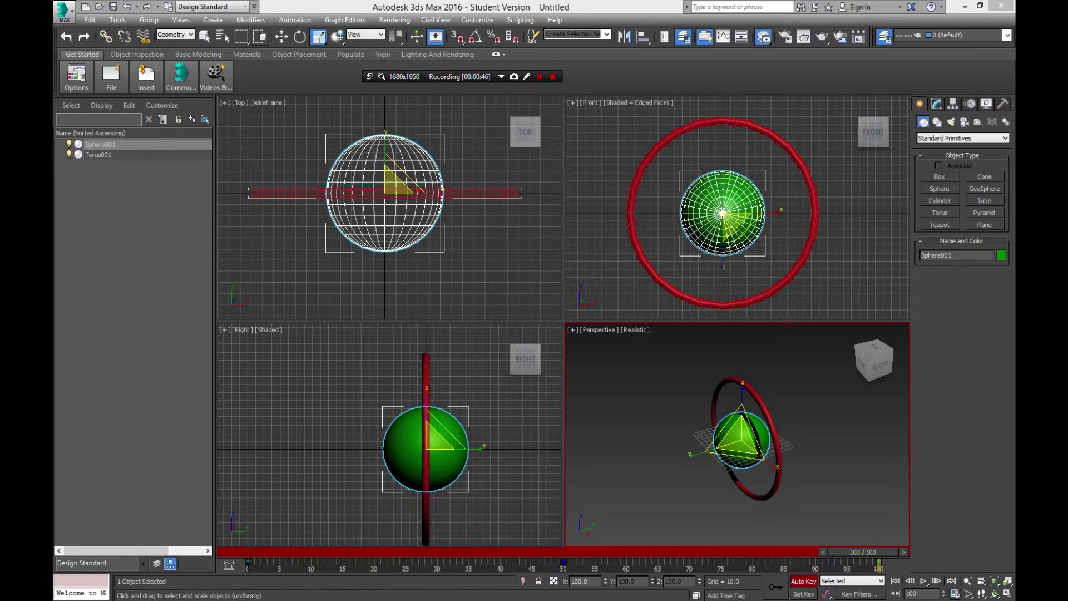
- Deselect the sphere and torus by clicking empty space in the Front viewport
left_click(629, 254)
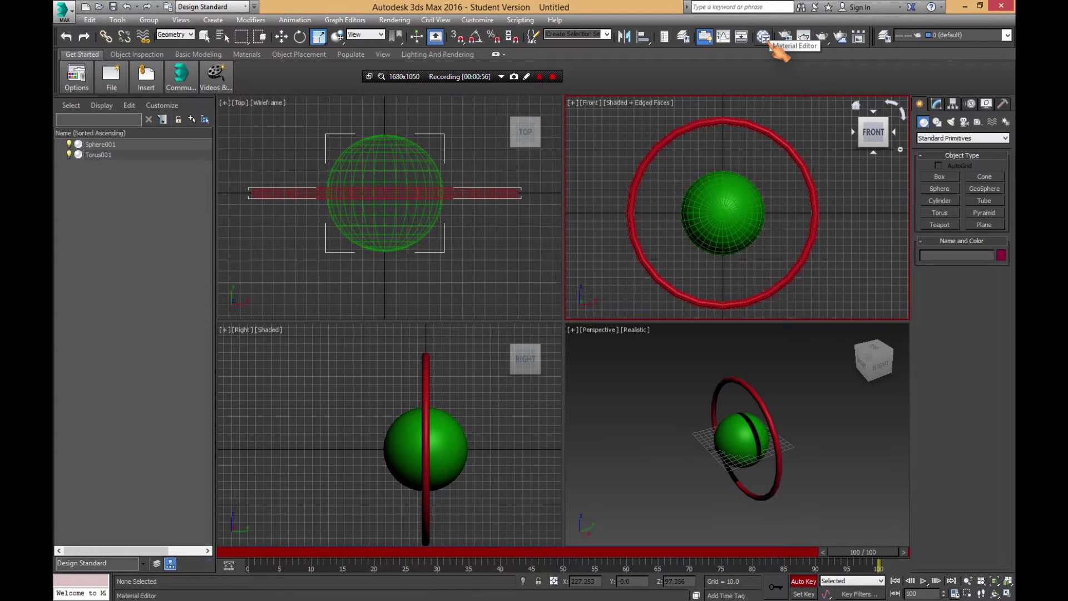
- Open the Slate Material Editor and move its window toward the screen centre
left_click(764, 38)
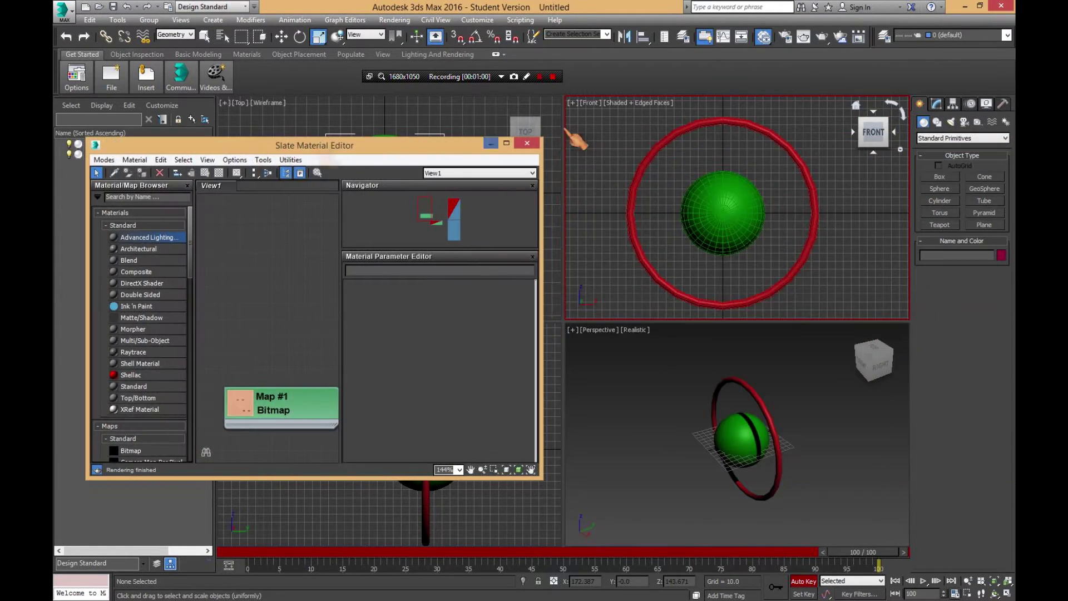
left_click_drag(405, 148, 554, 150)
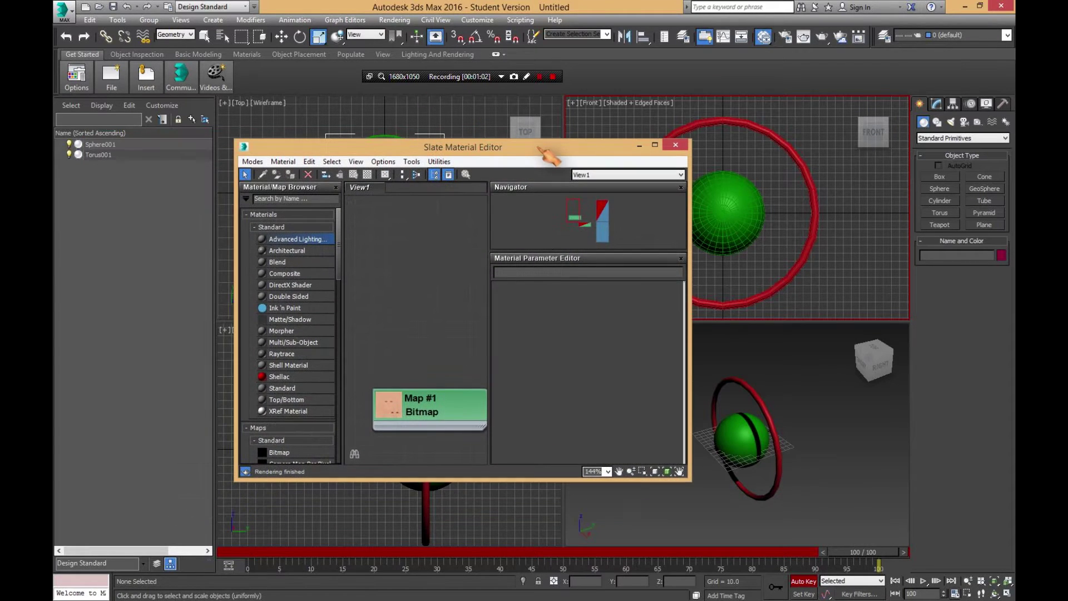
- Delete the Map #1 bitmap node and maximize the Slate Material Editor
right_click(421, 413)
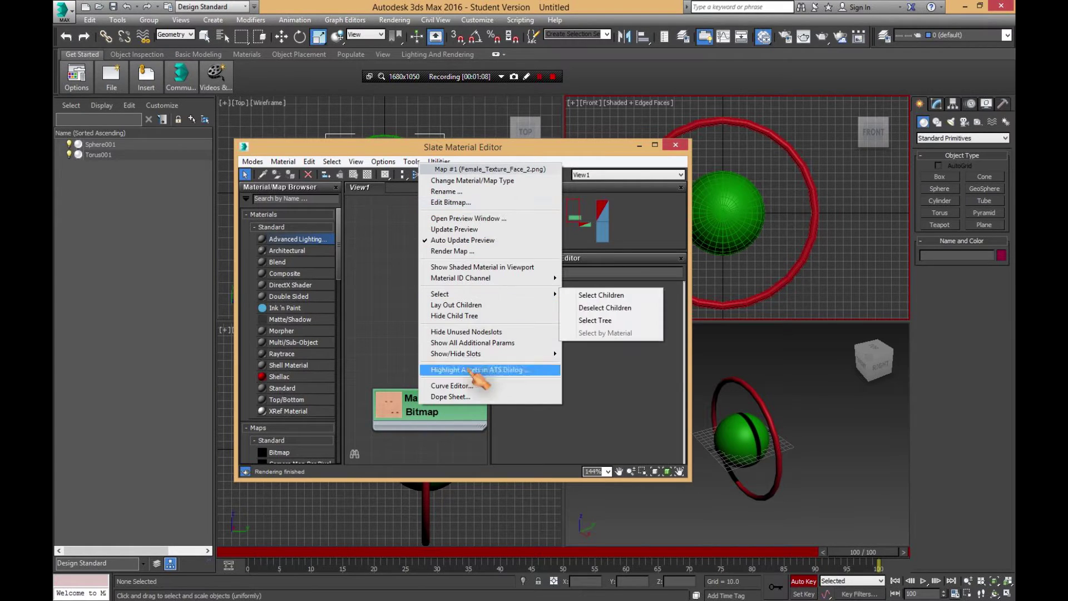
key("Escape")
key("Delete")
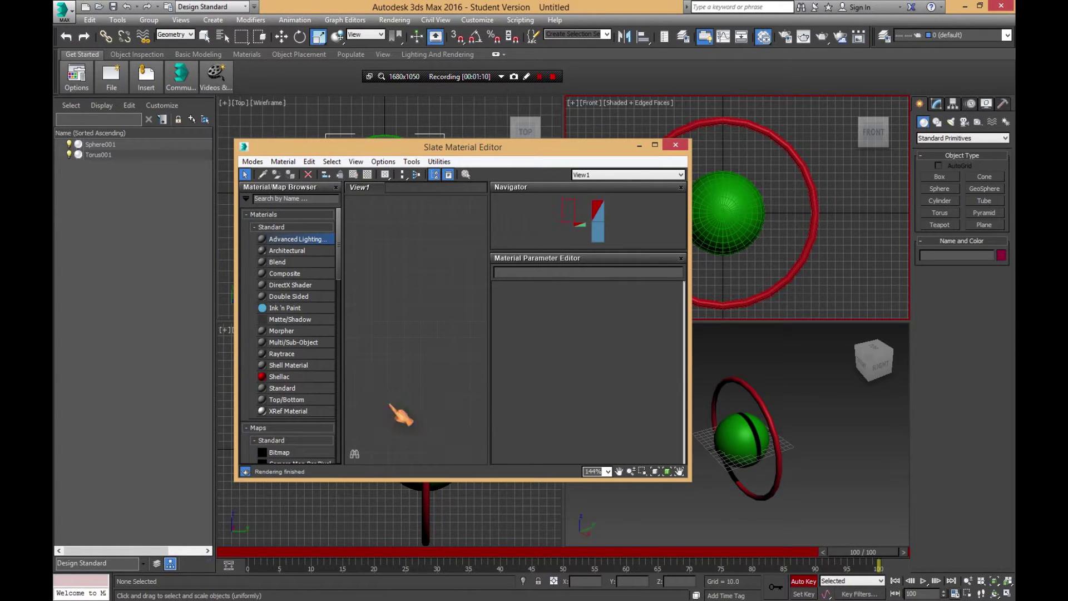
double_click(513, 146)
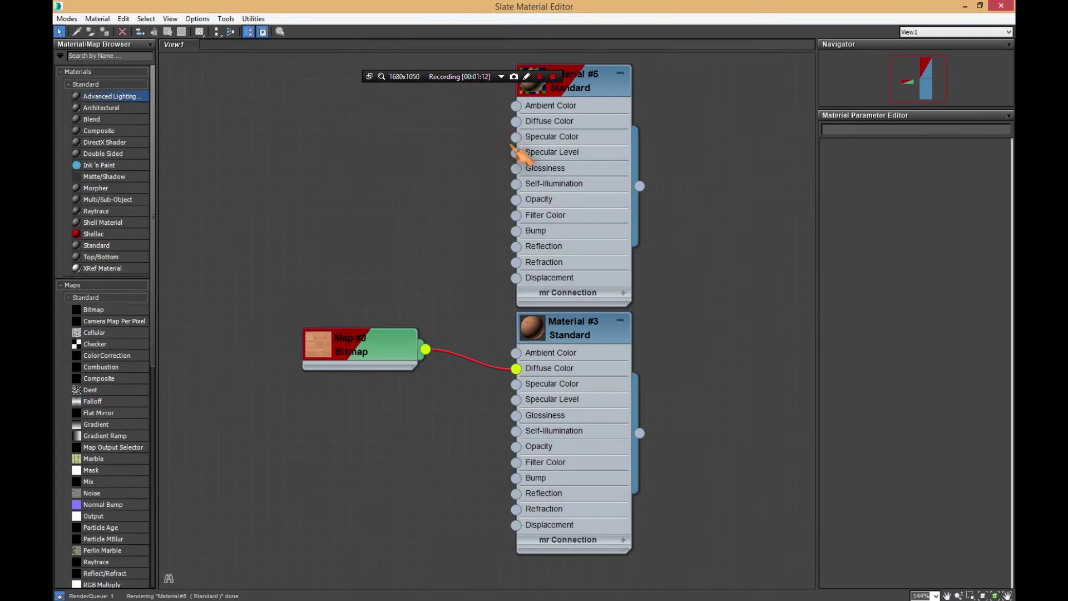
- Delete the Map #0, Material #5 and Material #3 nodes from the view
left_click(365, 352)
key("Delete")
left_click(615, 89)
key("Delete")
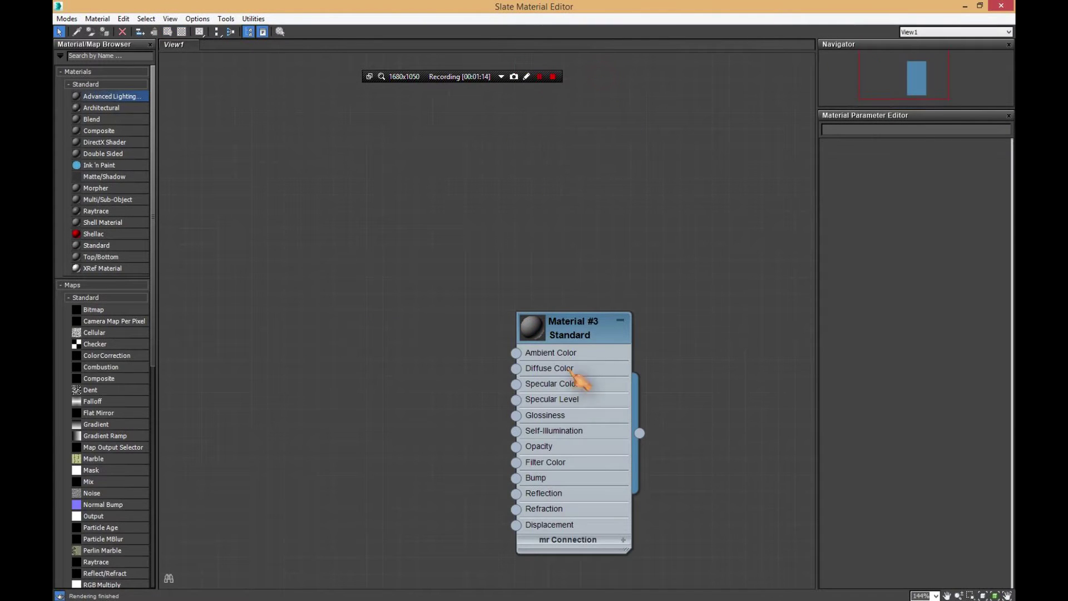
left_click(598, 339)
key("Delete")
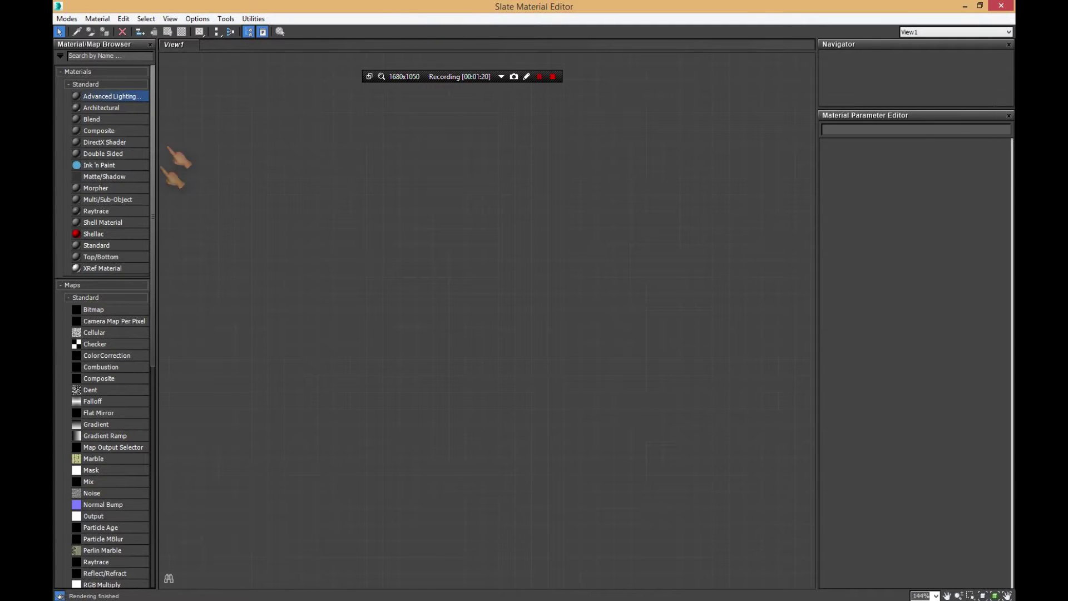
left_click_drag(105, 310, 294, 330)
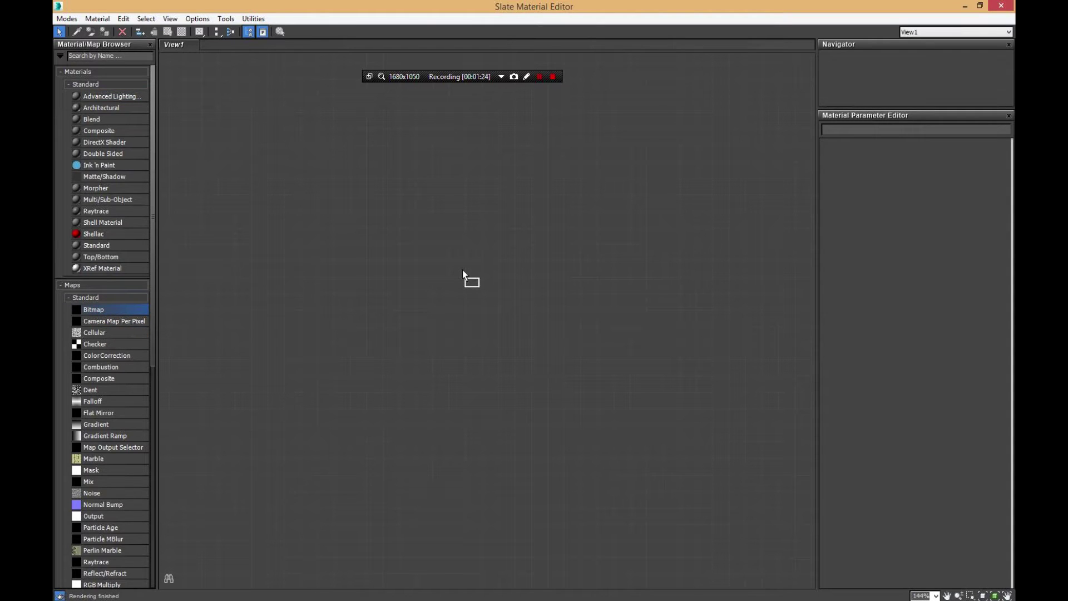
- Place a Bitmap node in View1 and load Wood_Texture_1.jpg as its image
left_click_drag(462, 269, 463, 269)
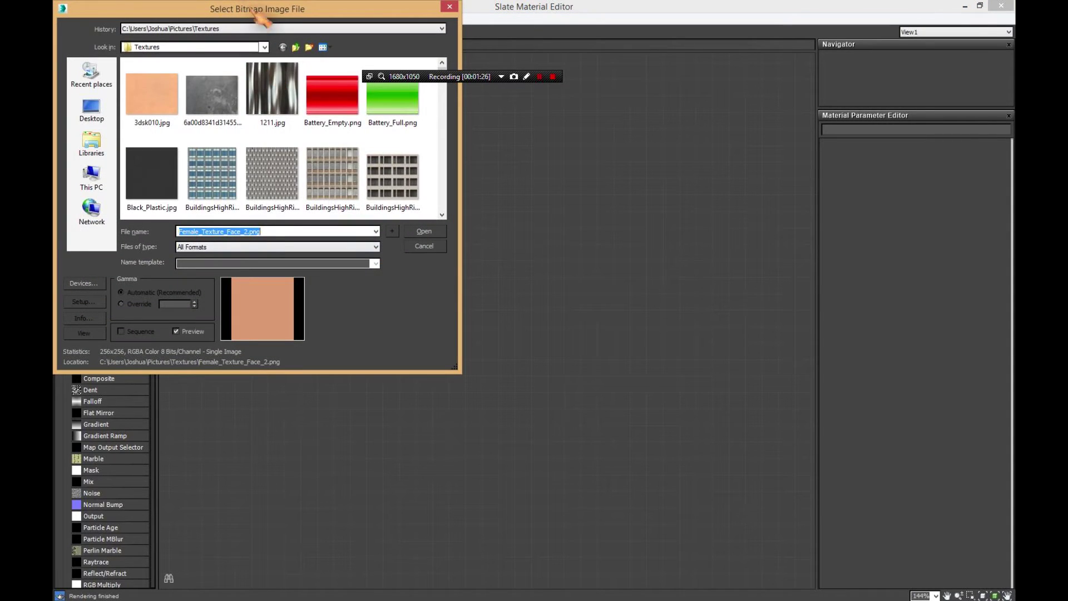
left_click_drag(254, 9, 443, 75)
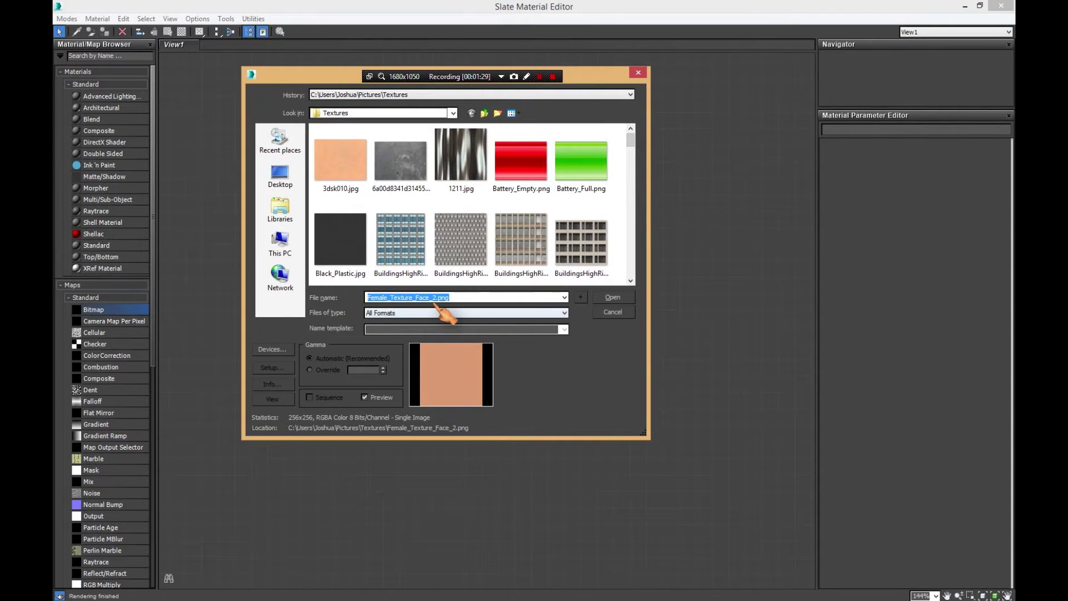
type("woo")
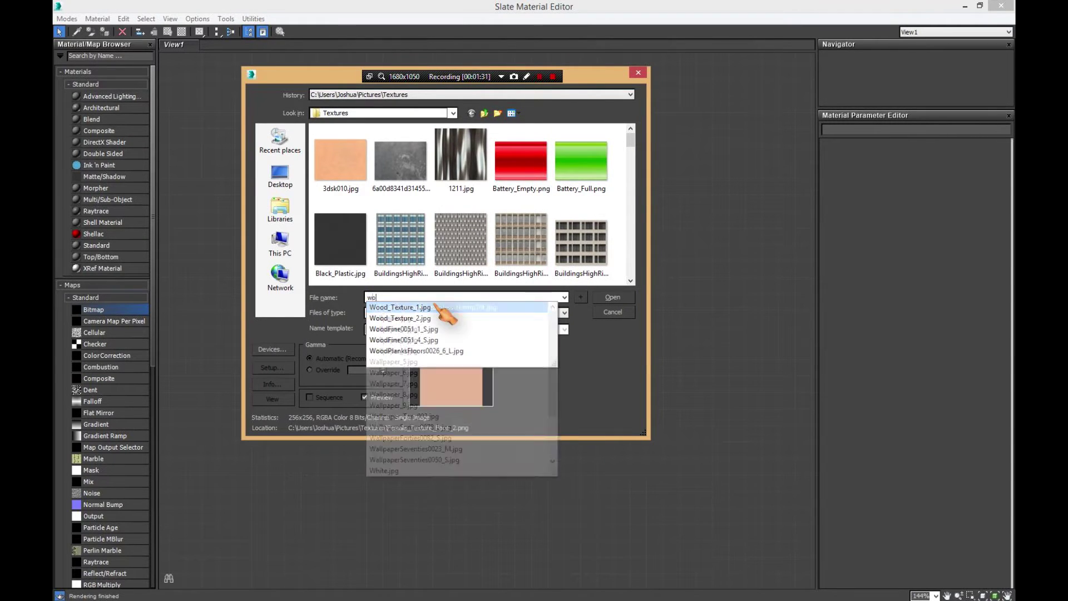
left_click(419, 307)
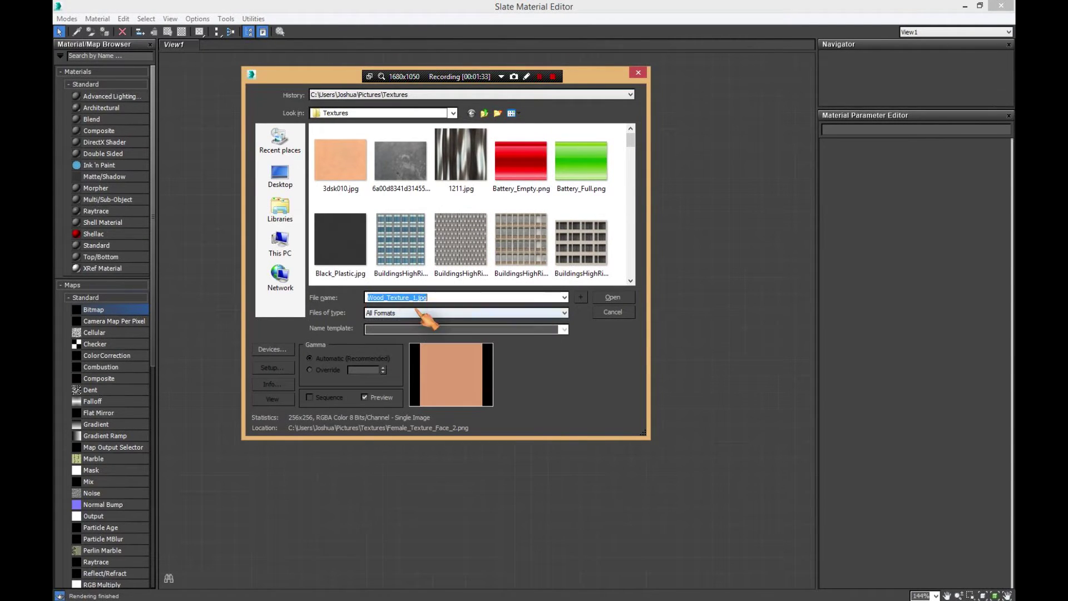
left_click(612, 298)
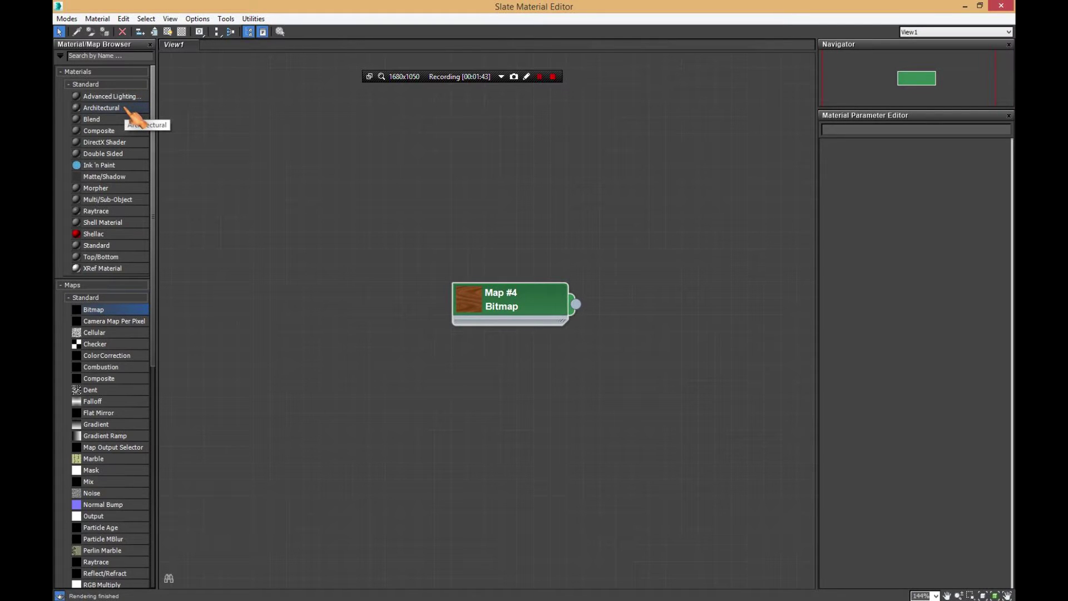
- Add Architectural Material #6 with Map #4 as its Diffuse Map, then restore the editor window
left_click_drag(127, 109, 681, 178)
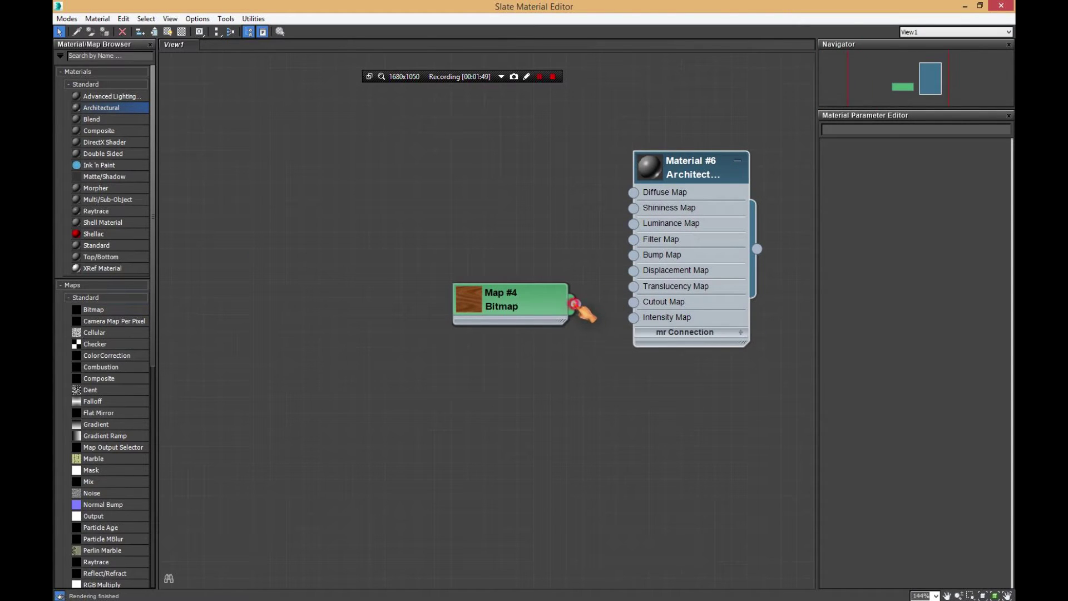
left_click_drag(575, 305, 657, 192)
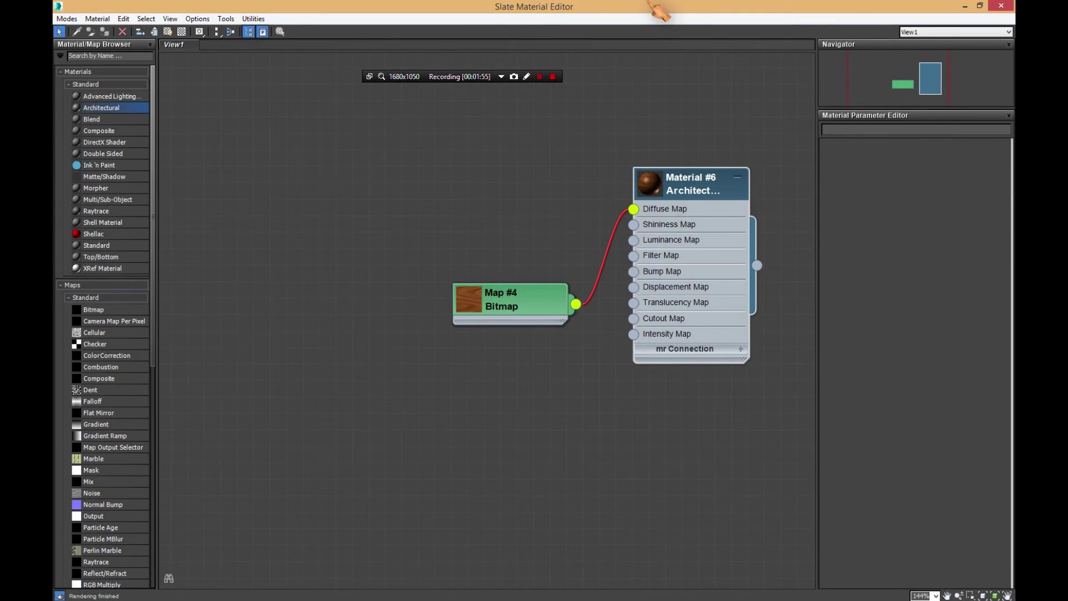
left_click_drag(660, 11, 532, 239)
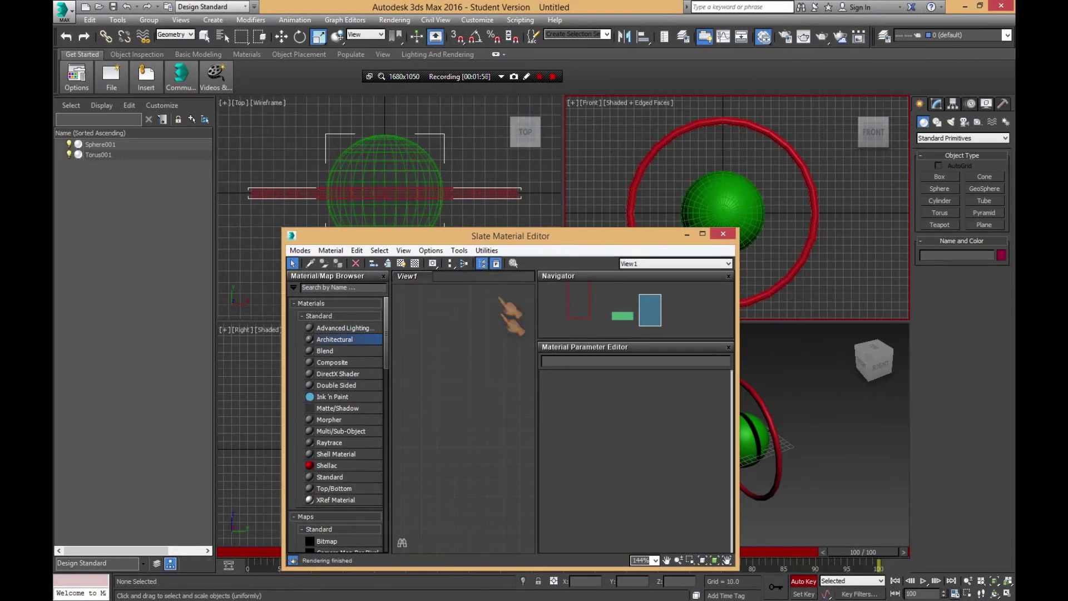
- Assign the wooden Material #6 to the sphere
scroll(480, 354, "up", 1)
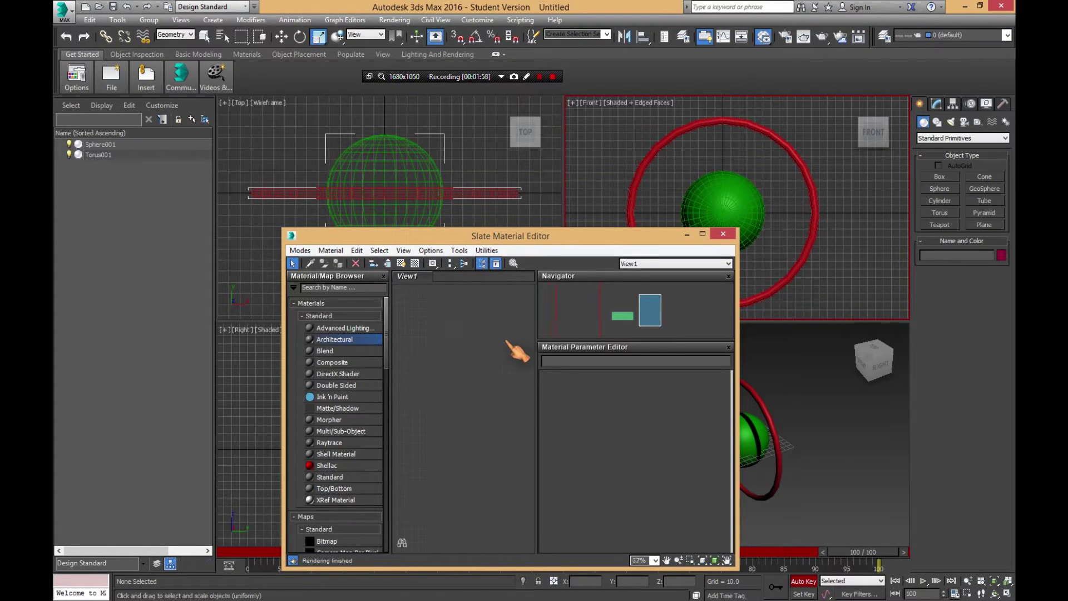
scroll(596, 318, "up", 4)
left_click_drag(596, 317, 663, 336)
left_click_drag(527, 236, 303, 220)
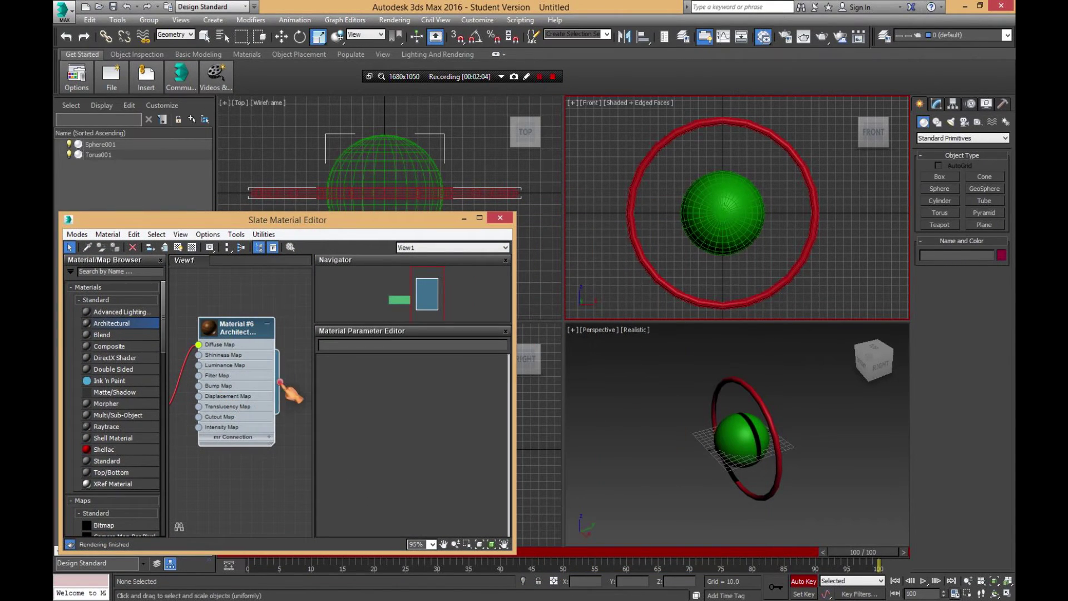
mouse_move(280, 382)
left_mouse_down()
mouse_move(700, 301)
mouse_move(736, 214)
left_mouse_up()
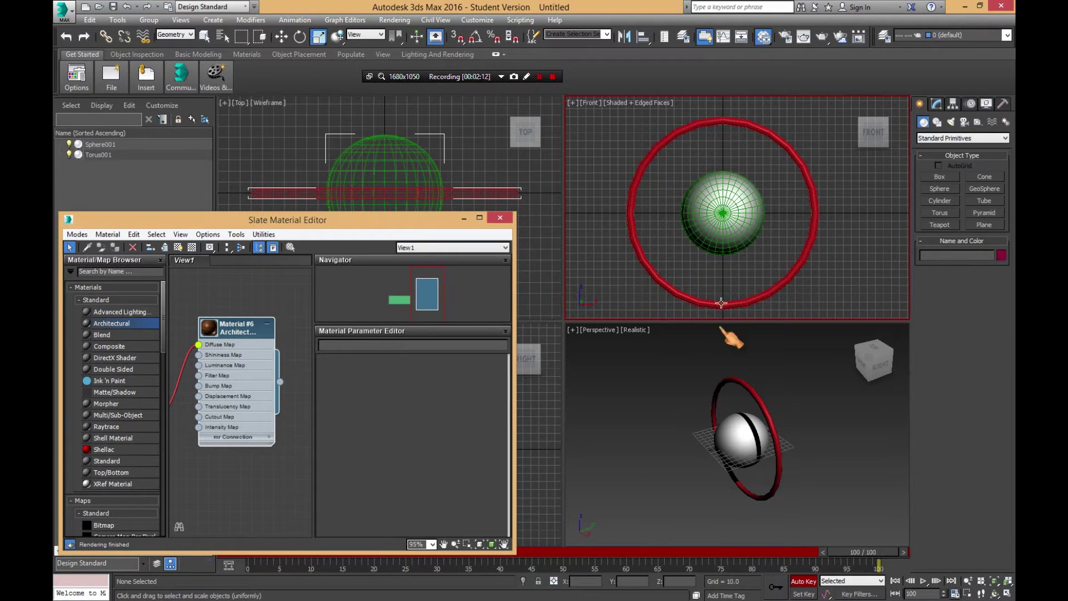
- Show the wood material shaded on the sphere in viewports and close the editor
scroll(714, 213, "up", 1)
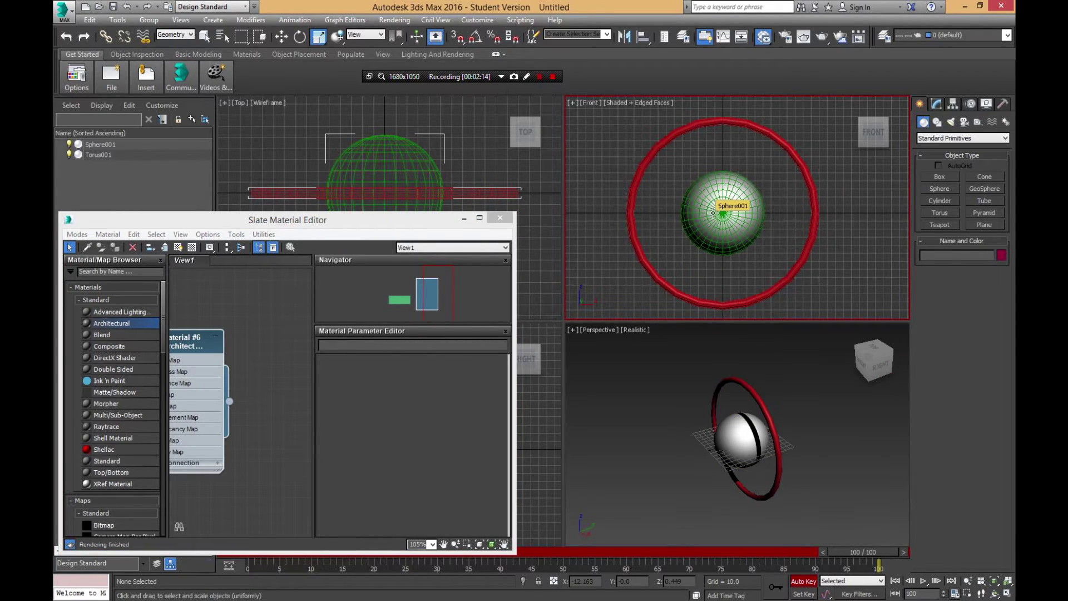
scroll(714, 213, "down", 2)
left_click_drag(316, 226, 367, 197)
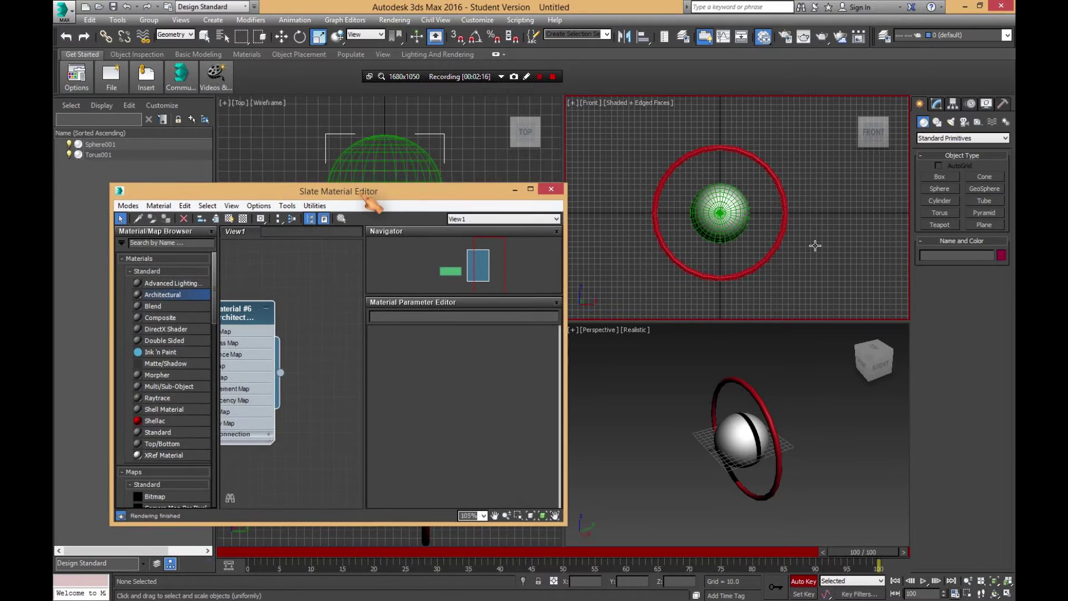
scroll(779, 248, "up", 5)
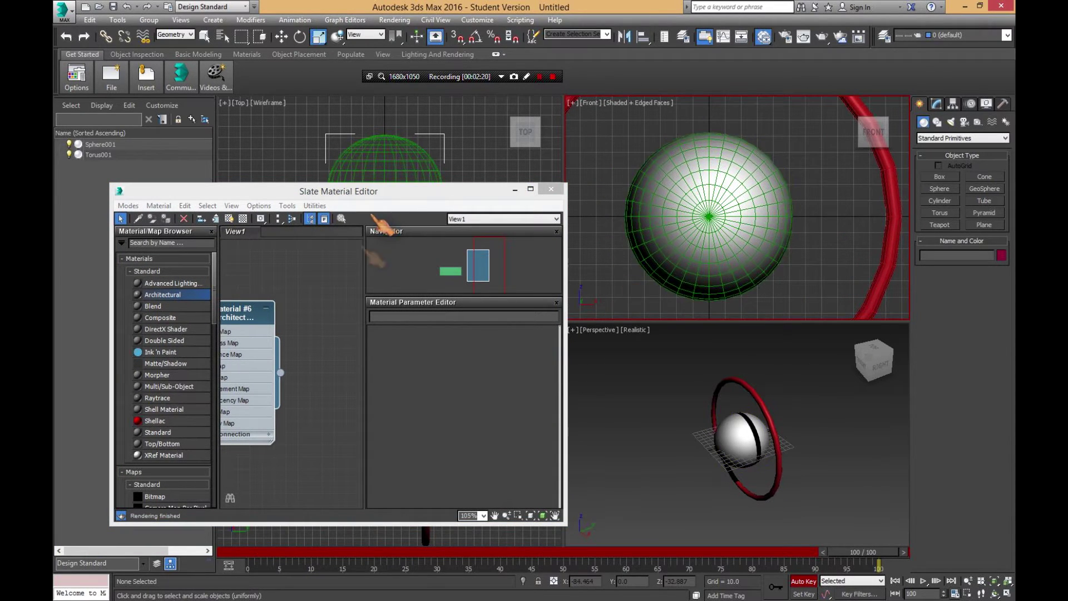
left_click_drag(518, 257, 467, 266)
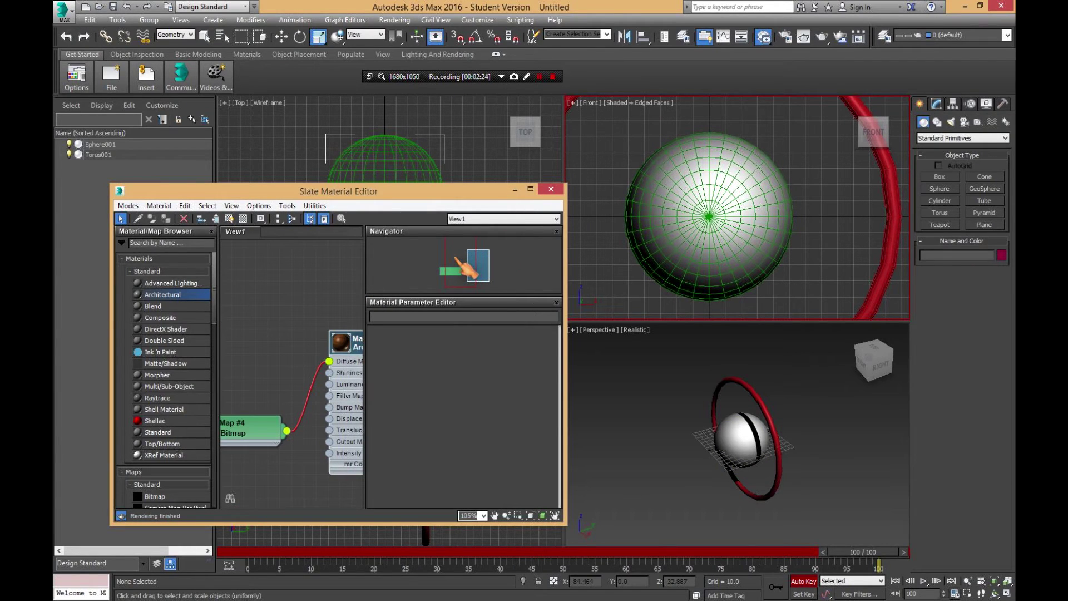
left_click_drag(468, 266, 480, 269)
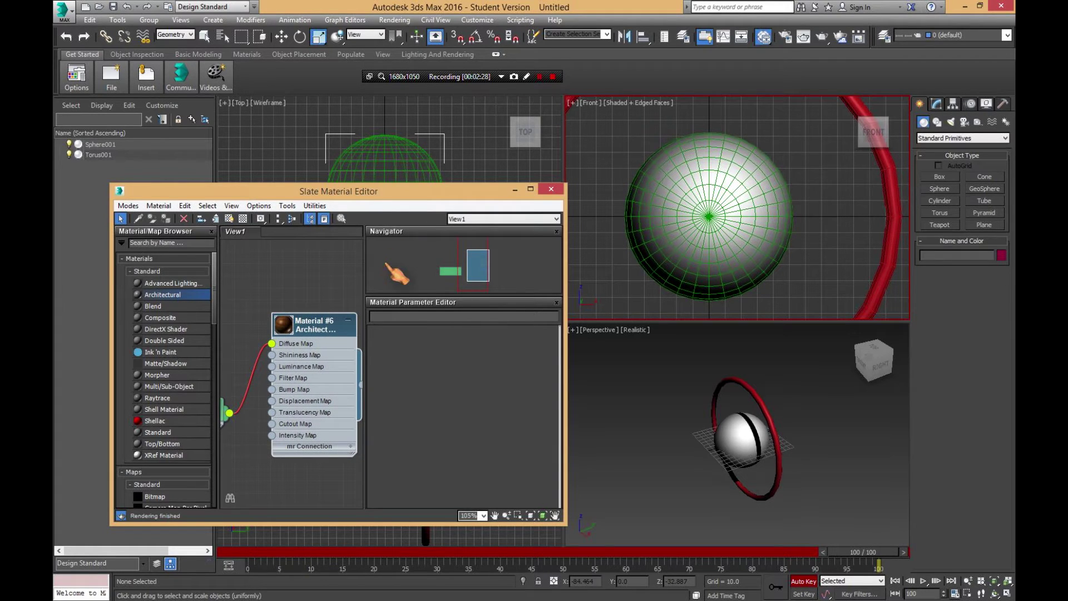
left_click(228, 218)
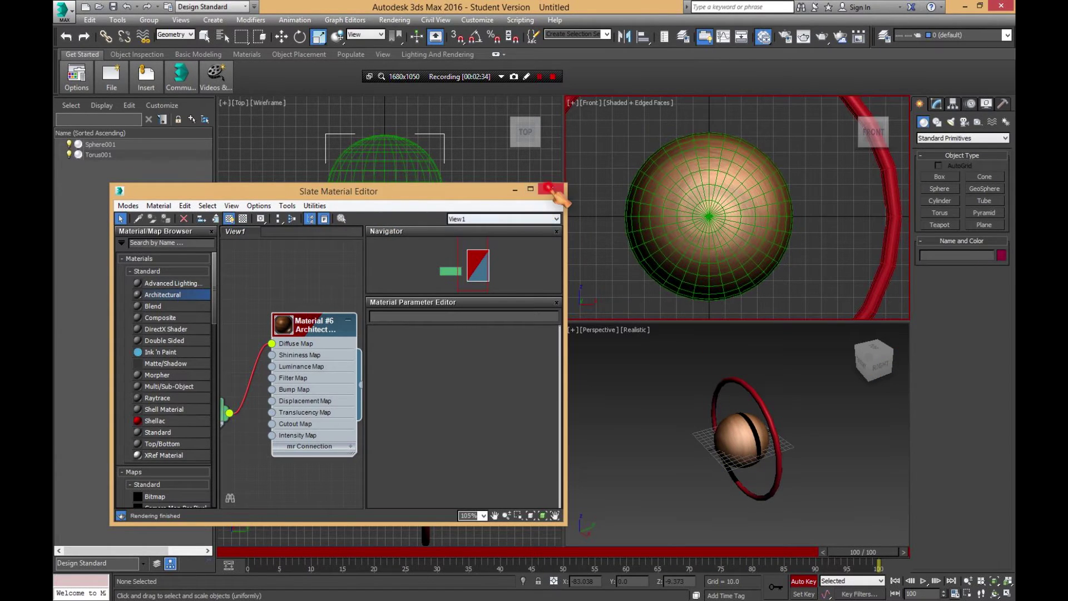
left_click(551, 189)
- Maximize the Perspective view and inspect the wooden sphere and ring from right, back and left
left_click(886, 367)
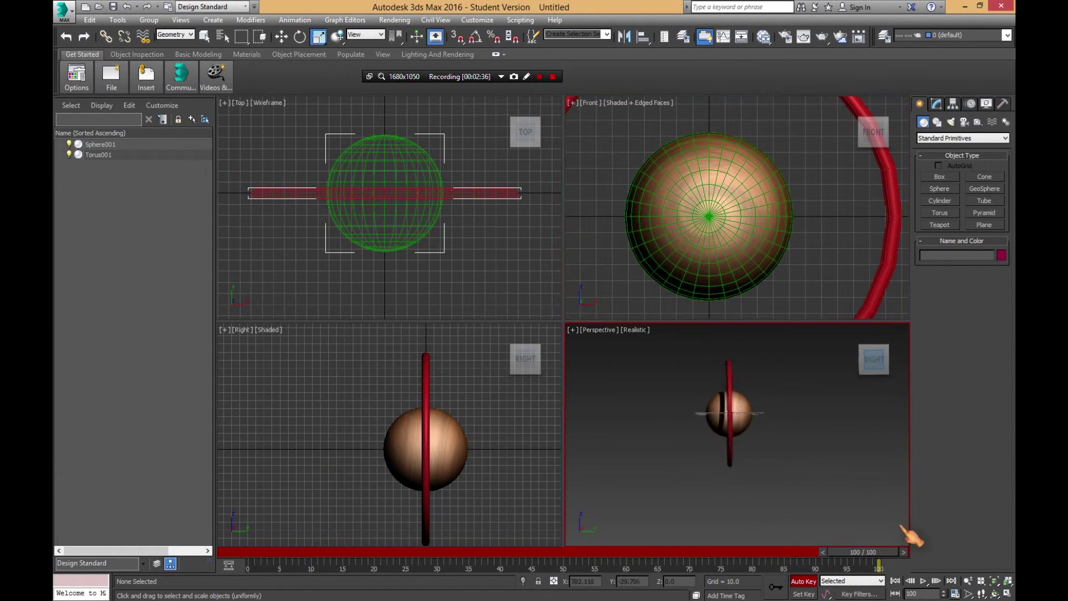
key("alt+w")
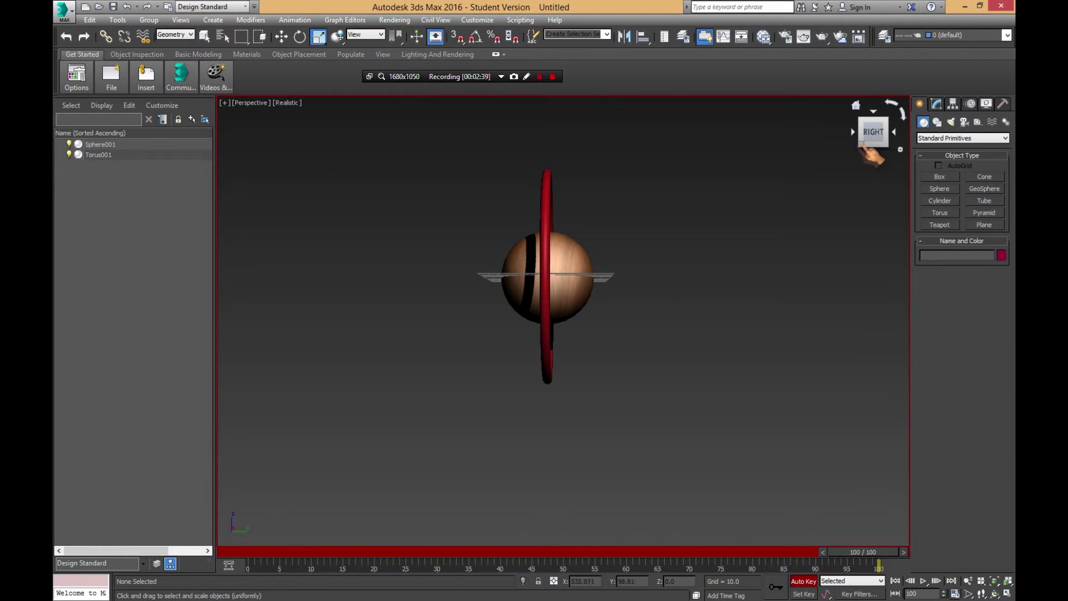
left_click_drag(871, 130, 885, 133)
left_click(883, 136)
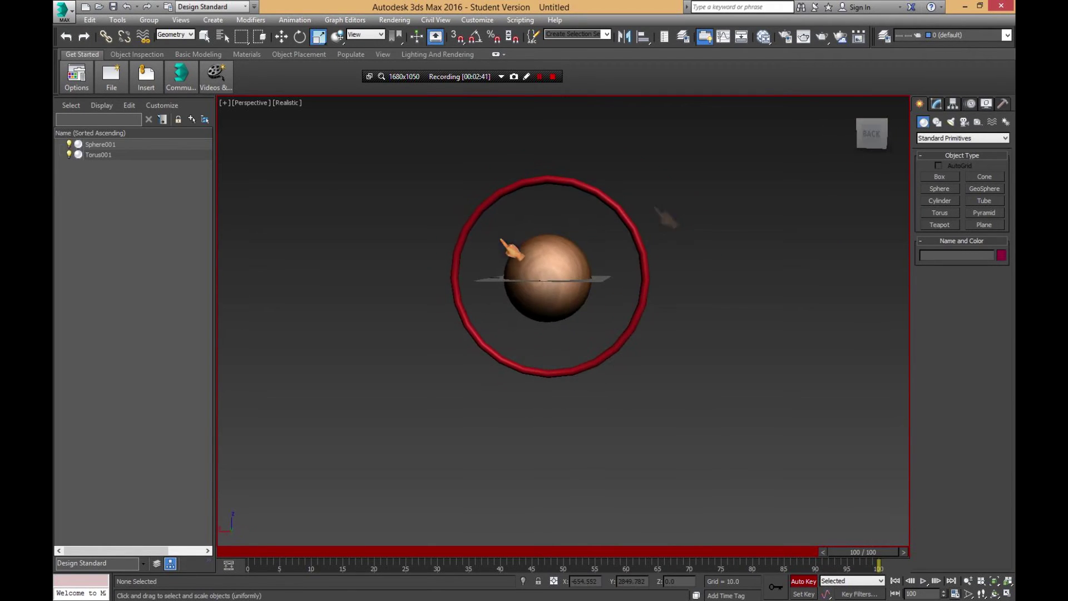
scroll(504, 245, "up", 6)
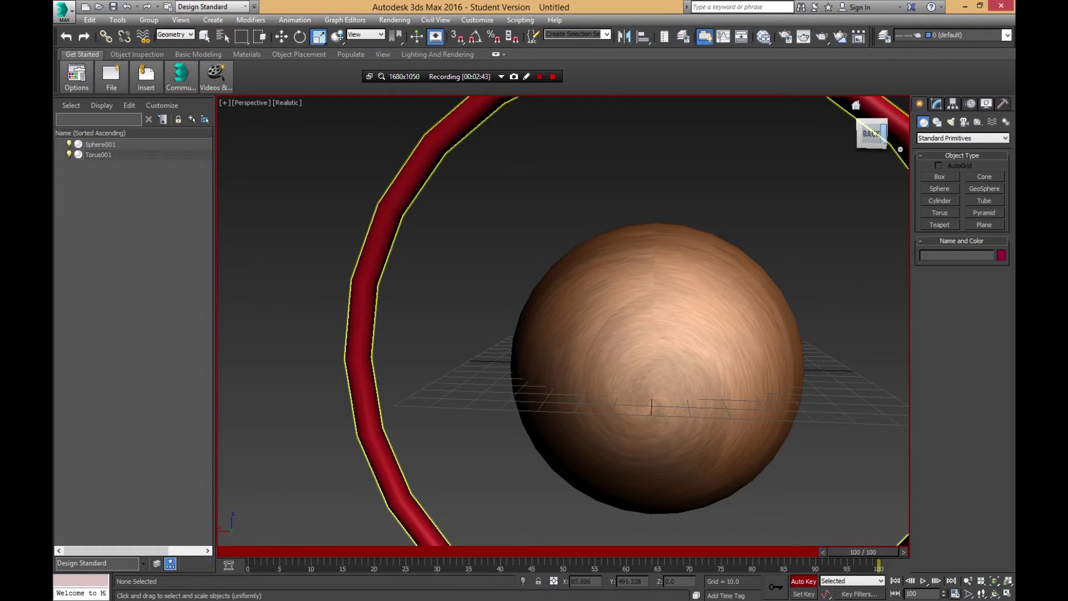
left_click_drag(881, 146, 796, 150)
middle_click_drag(725, 286, 557, 245)
scroll(531, 242, "down", 5)
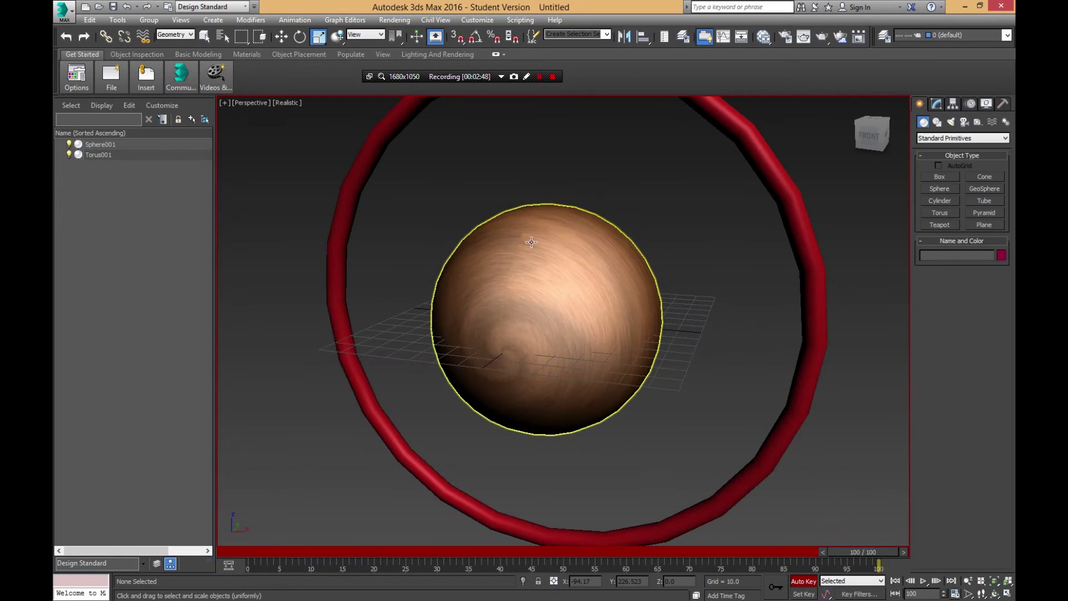
left_click(862, 138)
middle_click_drag(520, 398, 520, 398, "alt")
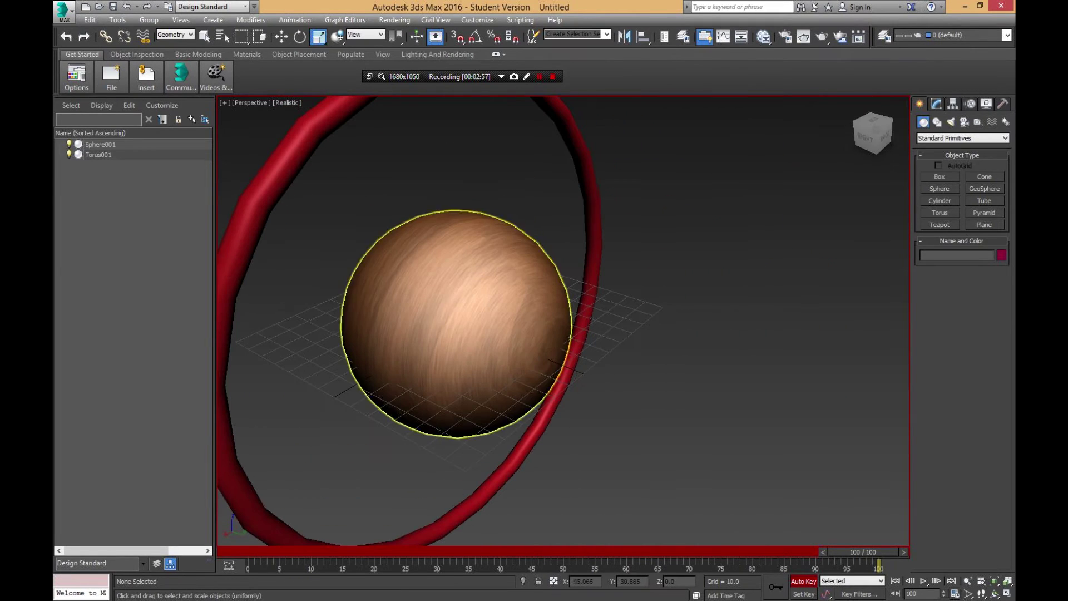
left_click(764, 38)
- Add a second Bitmap node, Map #5, loaded with the 1211.jpg image
left_click_drag(336, 191, 606, 217)
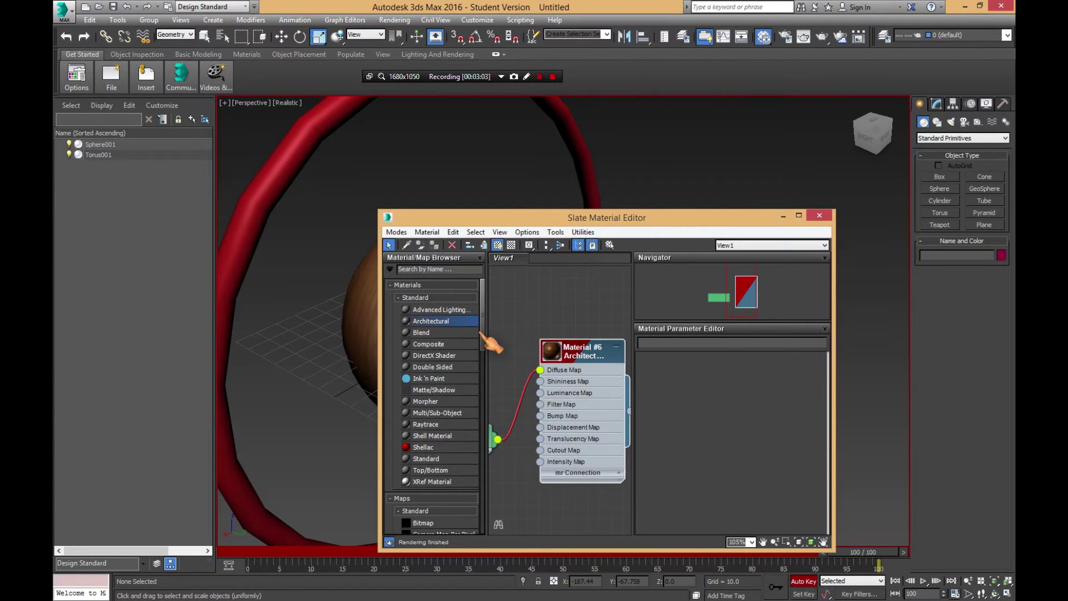
left_click(438, 523)
left_click_drag(542, 296, 553, 306)
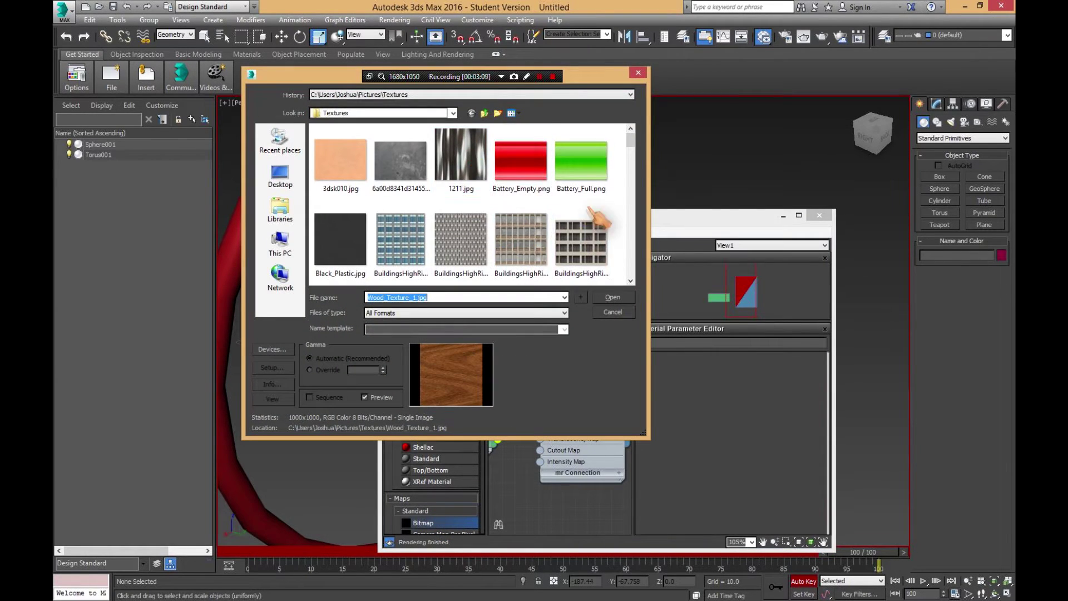
left_click_drag(633, 142, 641, 245)
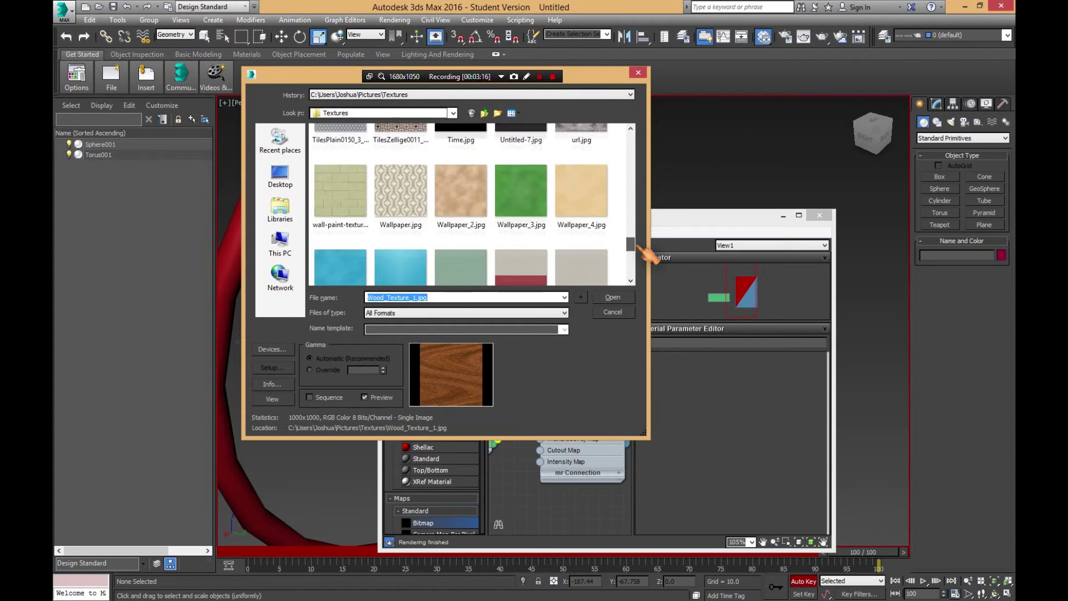
mouse_move(643, 250)
left_mouse_down()
mouse_move(648, 276)
mouse_move(648, 232)
left_mouse_up()
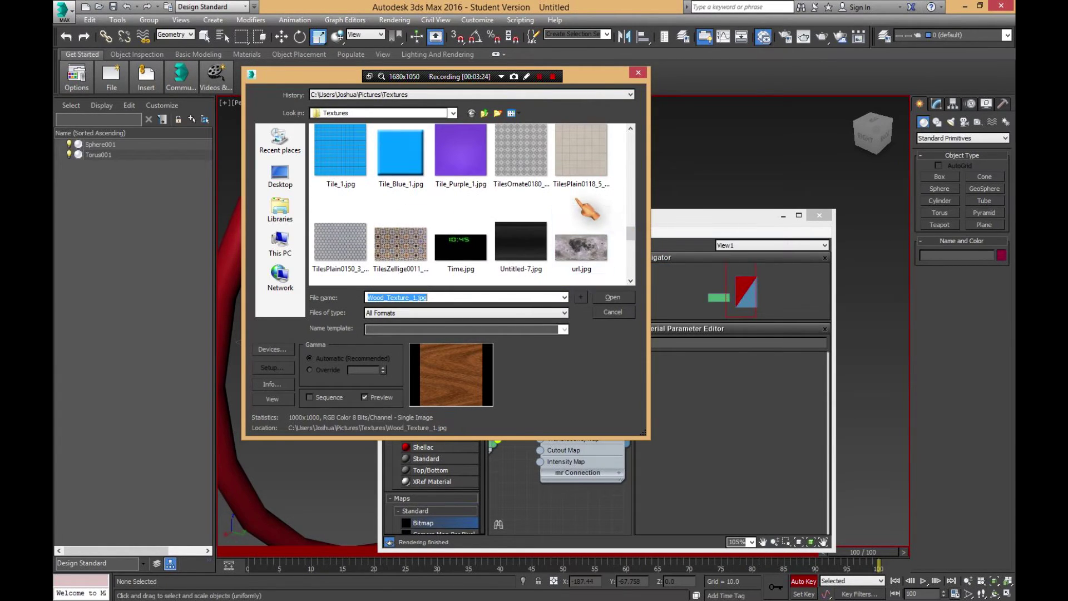
left_click_drag(634, 234, 633, 136)
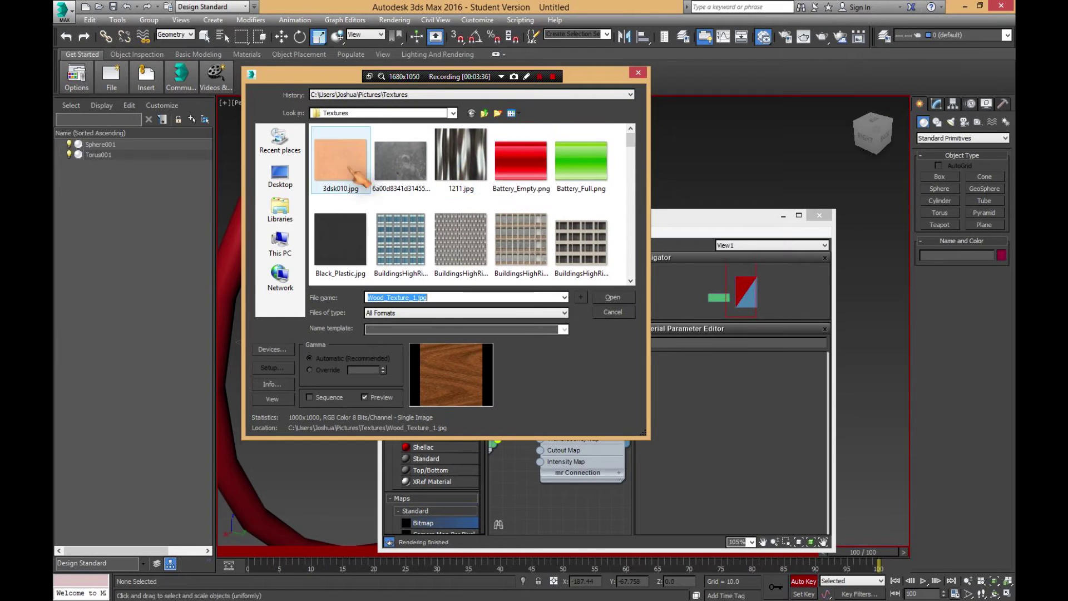
double_click(447, 158)
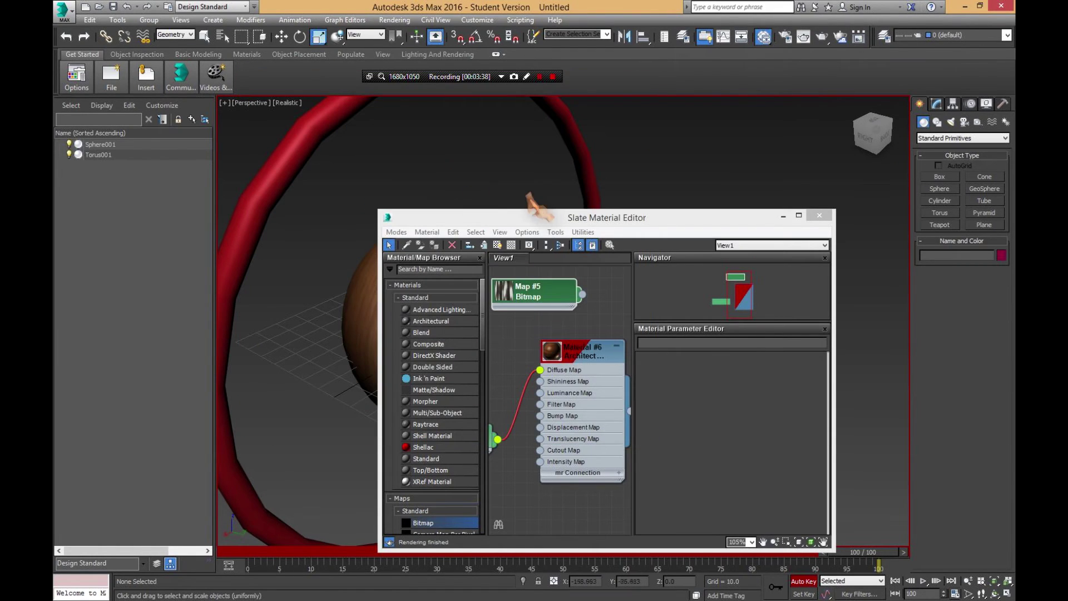
- Add Architectural Material #7 and wire Map #5 into its Diffuse Map
left_click_drag(607, 218, 706, 199)
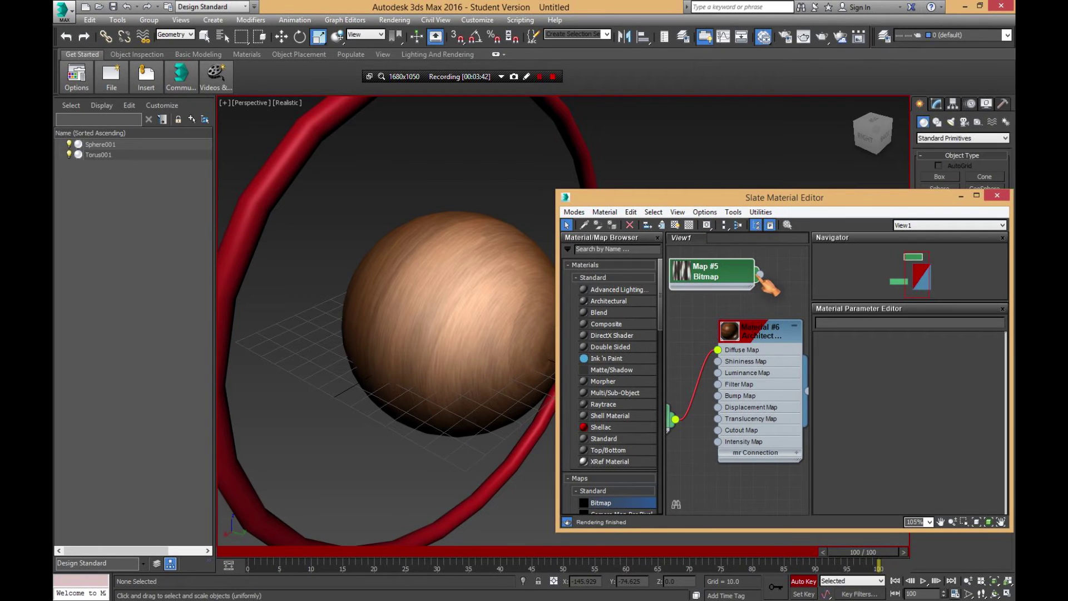
scroll(745, 311, "down", 2)
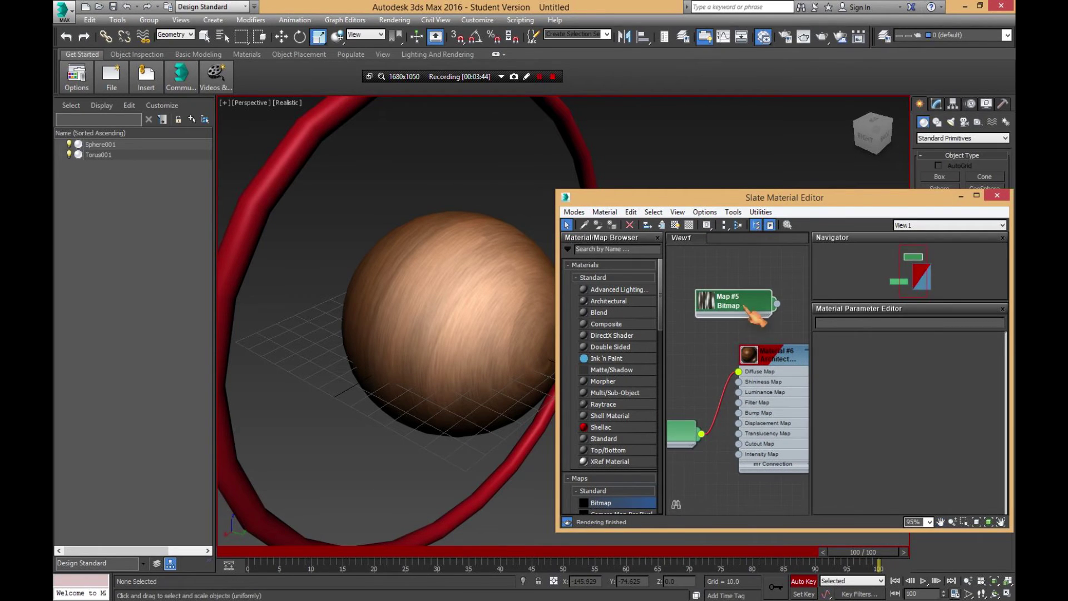
double_click(795, 198)
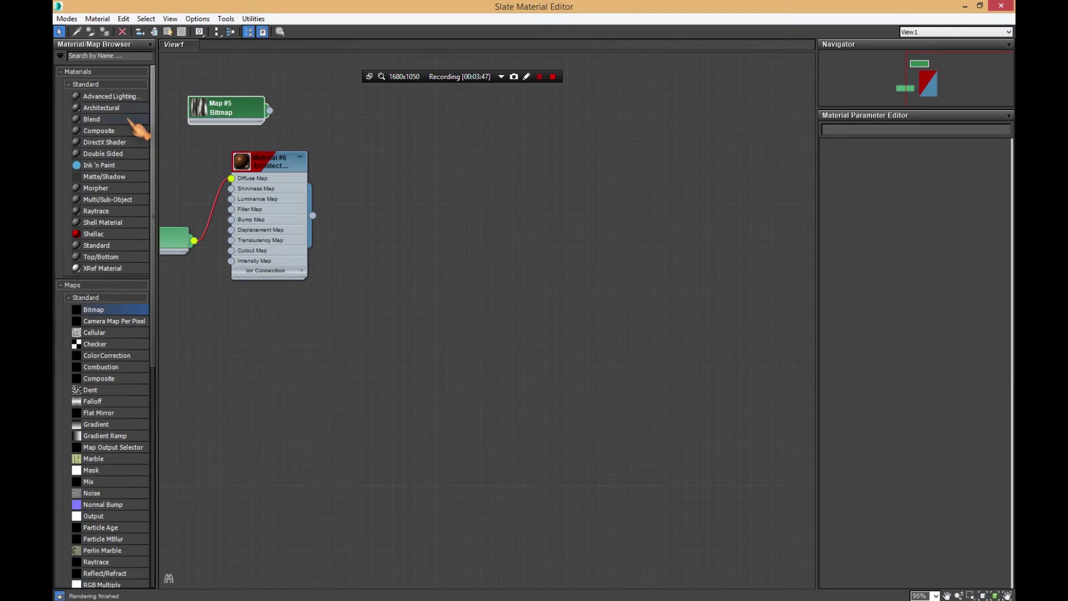
left_click_drag(109, 108, 499, 200)
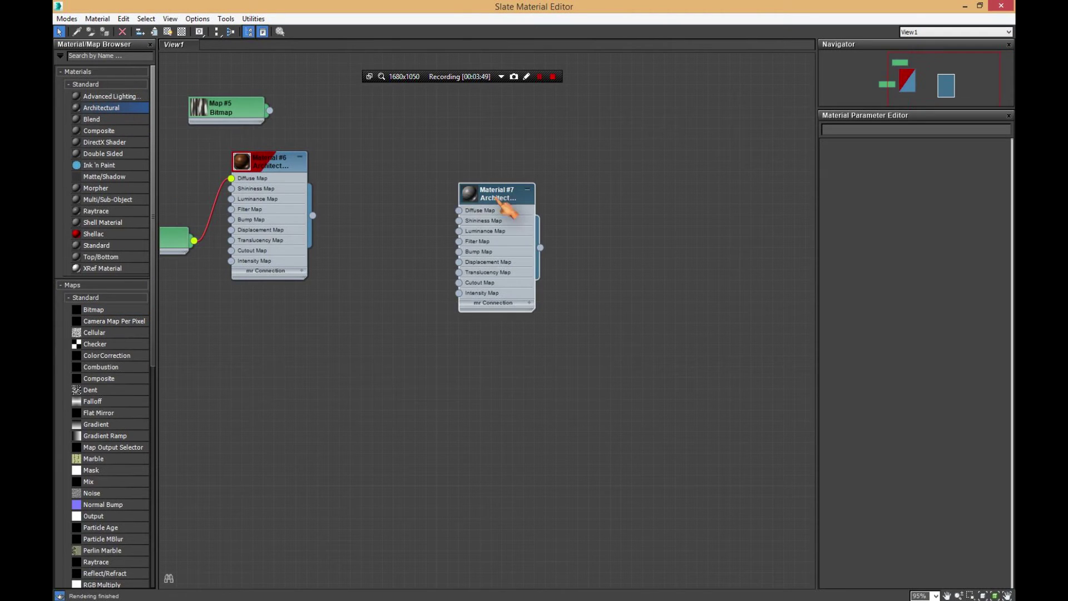
left_click_drag(270, 110, 459, 211)
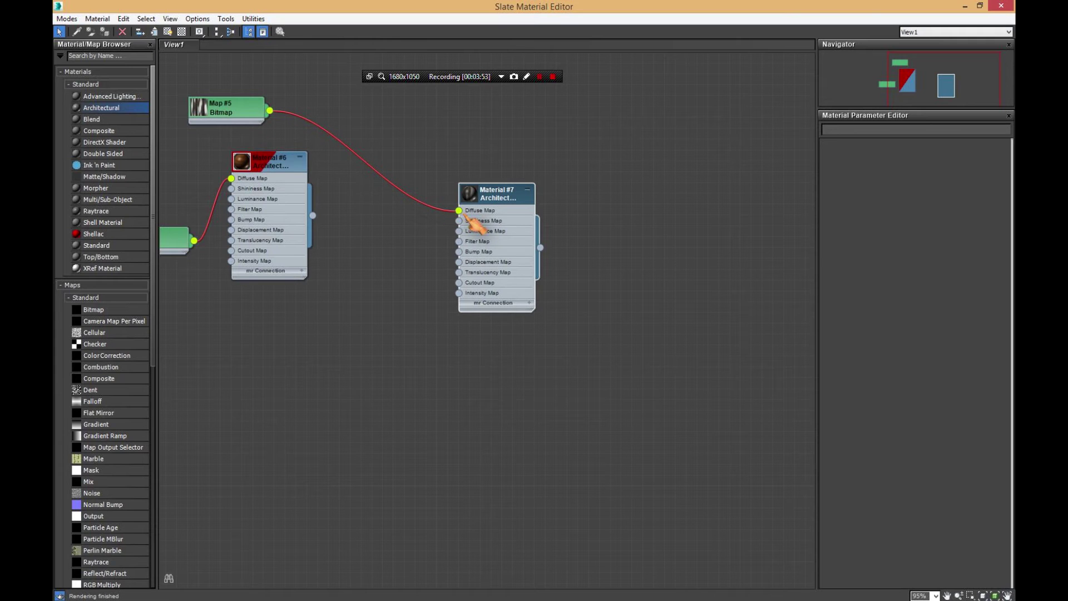
- Arrange the nodes with Material #7 above Material #6 and Map #5 beside Map #4
left_click_drag(568, 9, 810, 246)
middle_click_drag(795, 355, 723, 334)
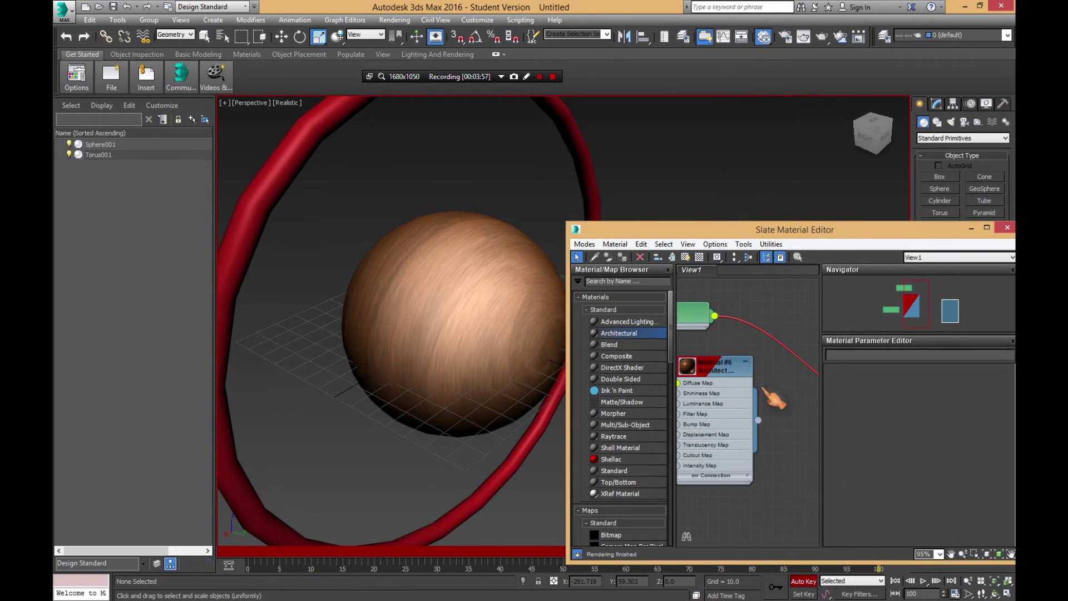
middle_click_drag(773, 398, 651, 401)
scroll(799, 301, "down", 1)
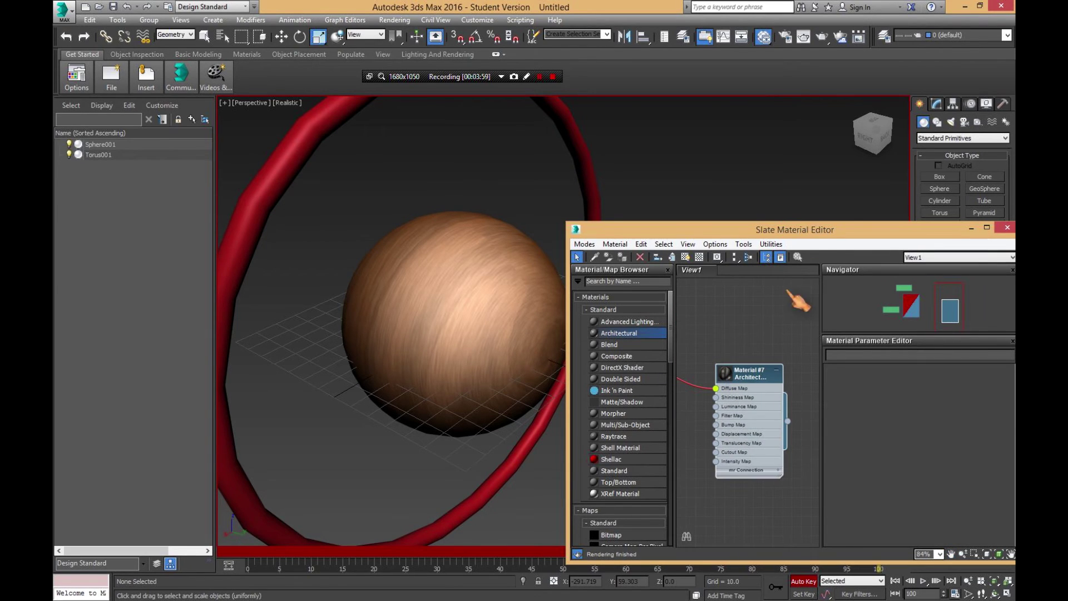
double_click(823, 230)
middle_click_drag(262, 162, 646, 285)
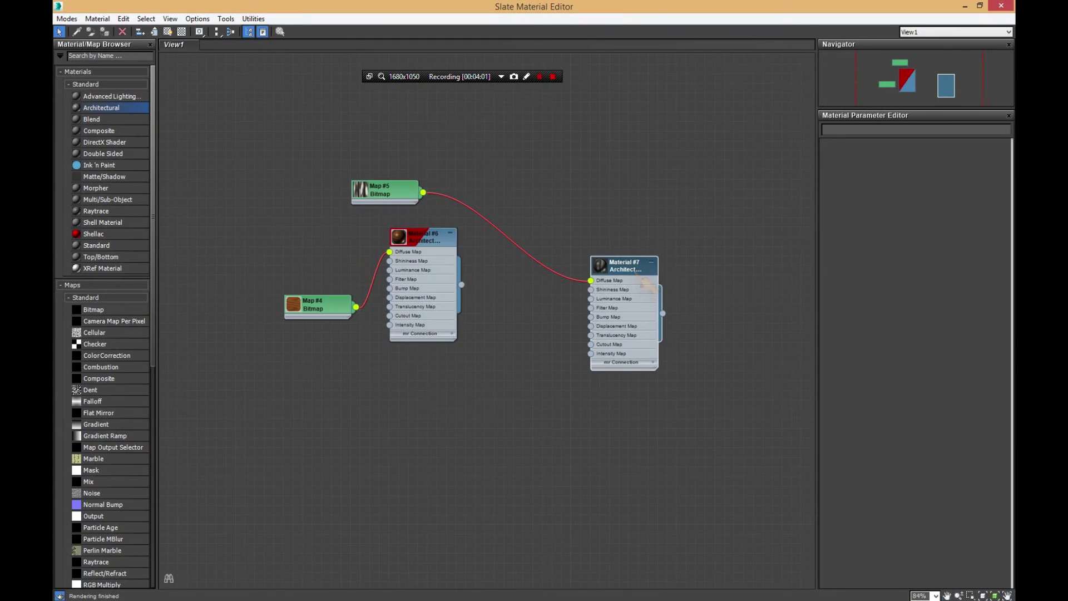
left_click_drag(645, 283, 501, 121)
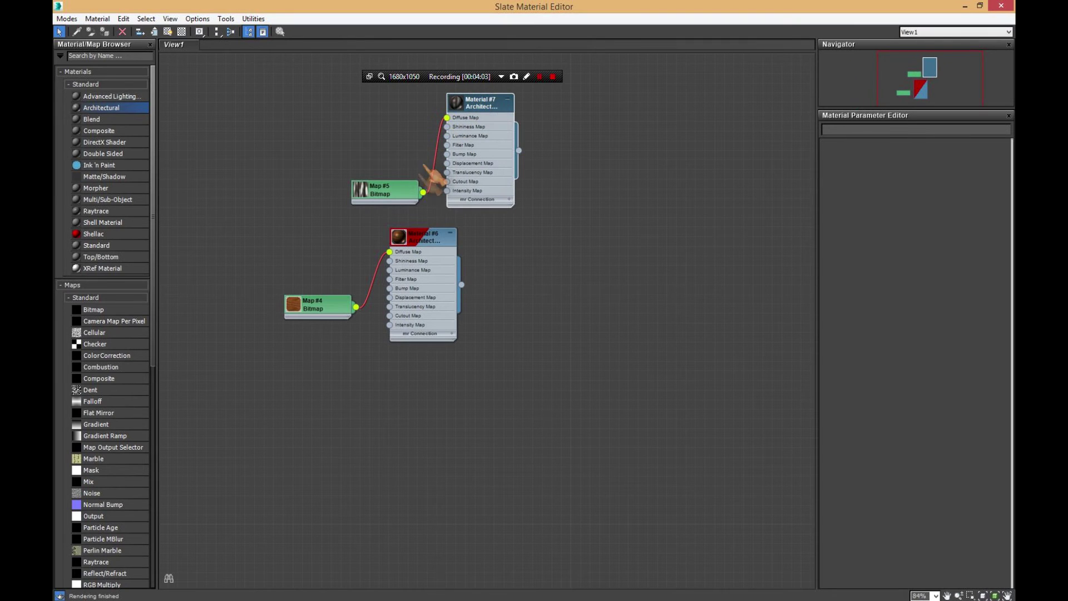
left_click_drag(409, 189, 342, 257)
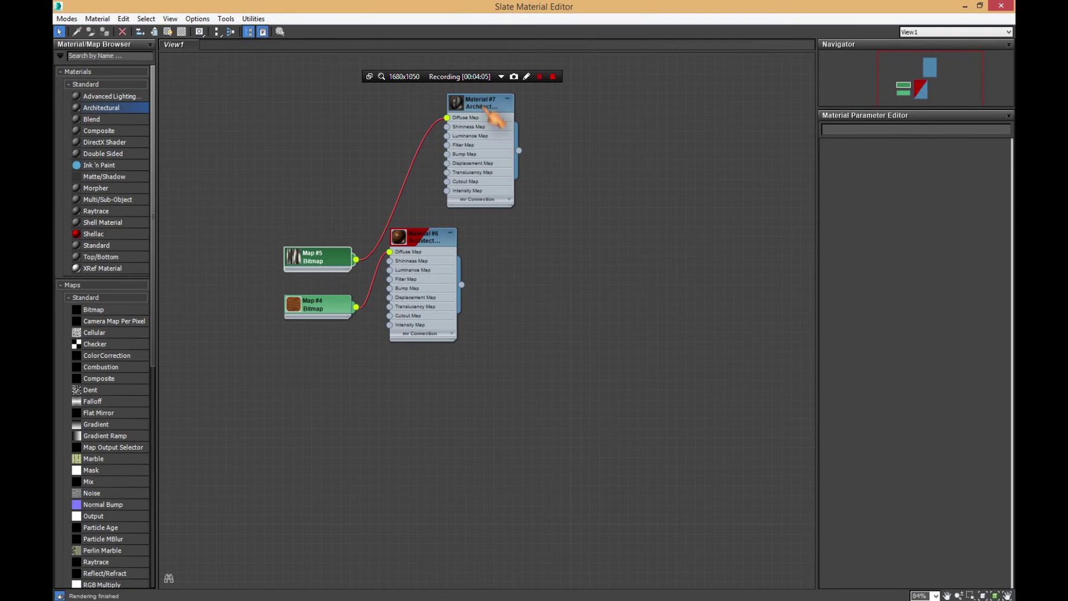
left_click_drag(496, 118, 441, 134)
- Restore the editor window and assign Material #7 to the torus
left_click_drag(526, 8, 673, 193)
left_click_drag(774, 259, 803, 266)
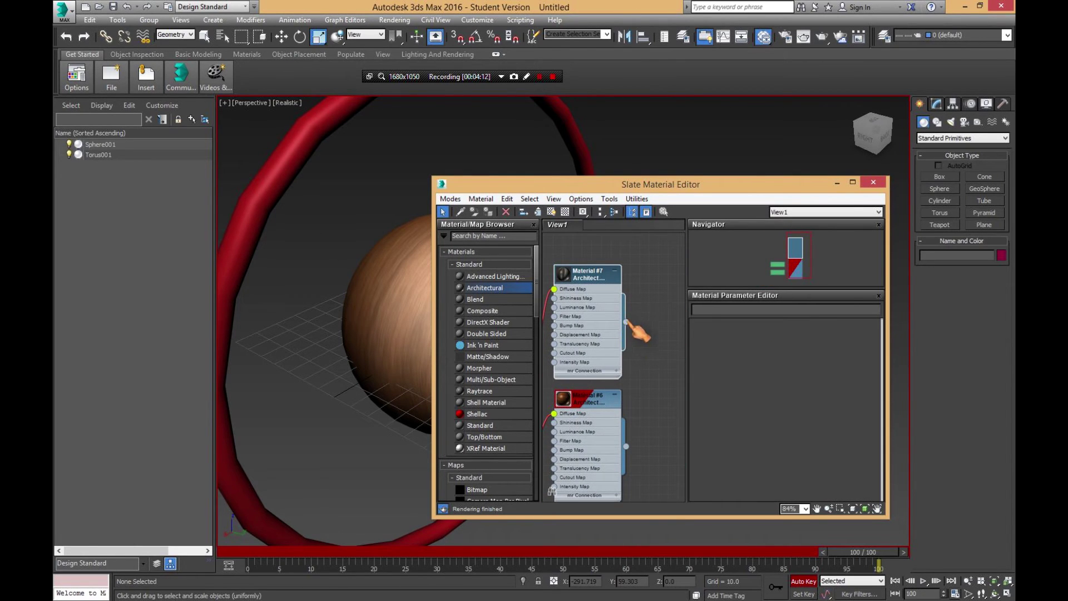
left_click_drag(626, 323, 311, 136)
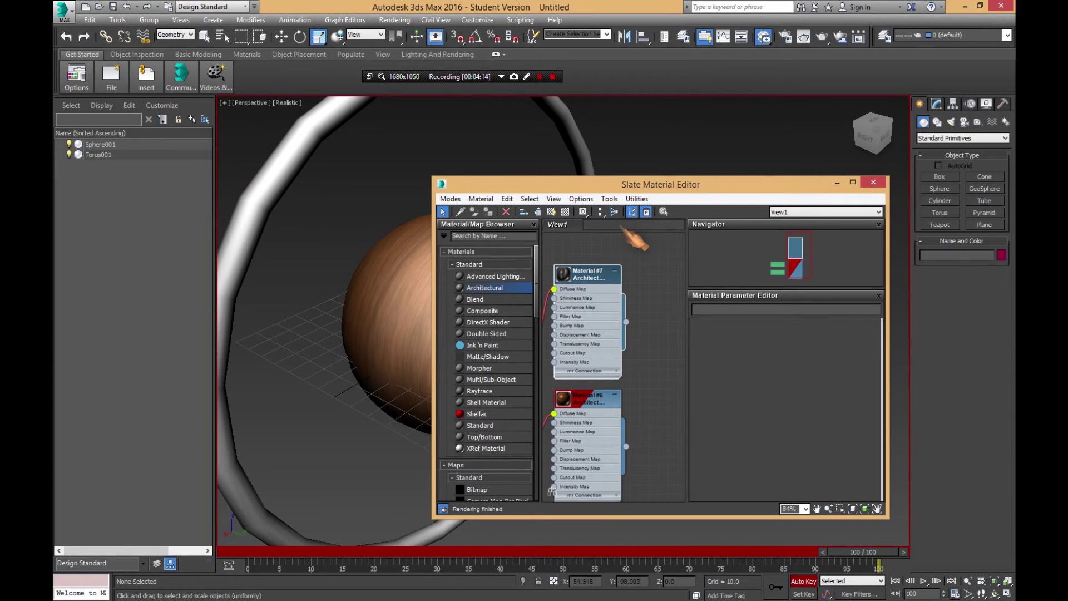
- Show Material #7 shaded on the torus in the viewport and close the editor
left_click(551, 212)
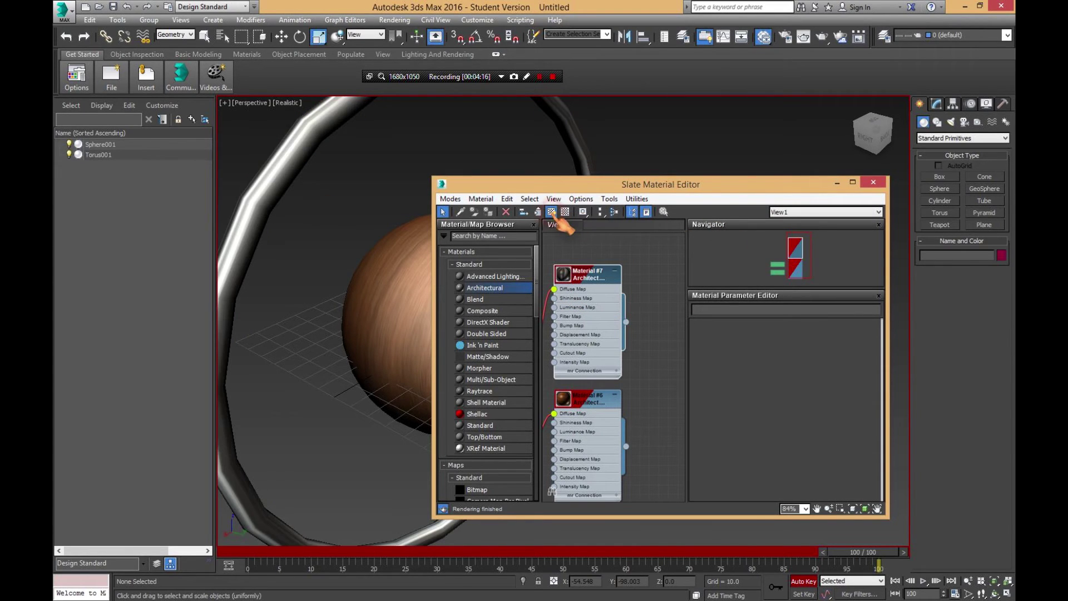
left_click(364, 200)
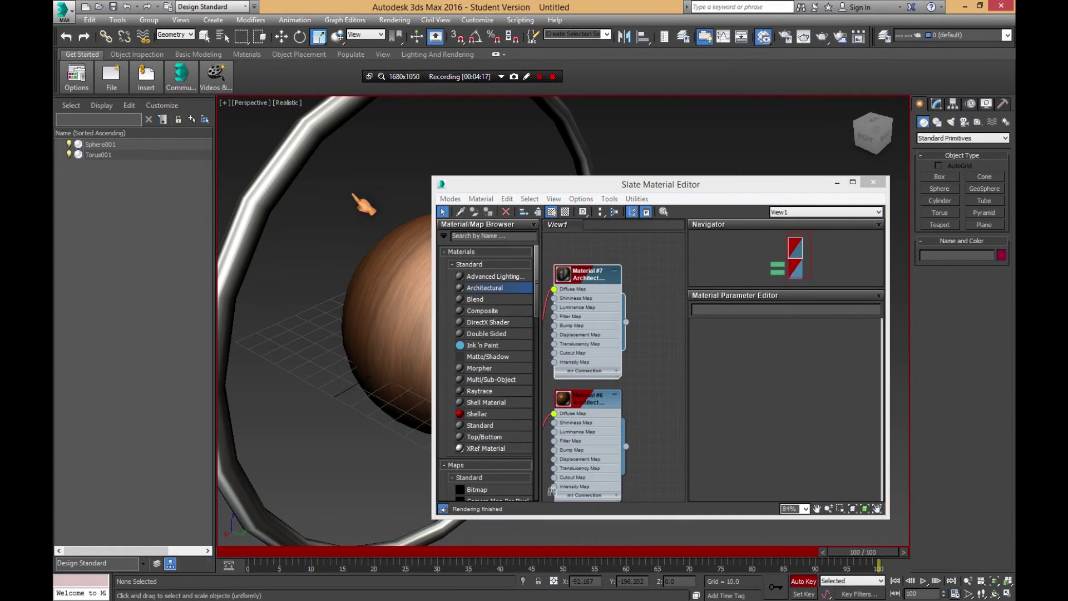
left_click(837, 183)
- Centre the sphere in the ring and play the animation from frame 0
middle_click_drag(515, 269, 679, 326)
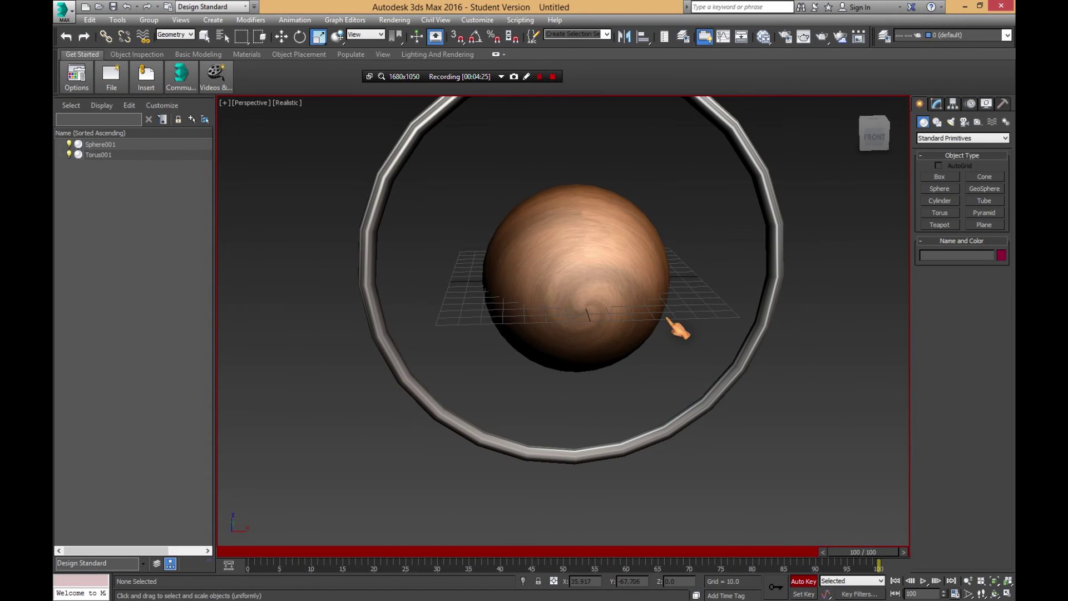
left_click(896, 581)
left_click(923, 580)
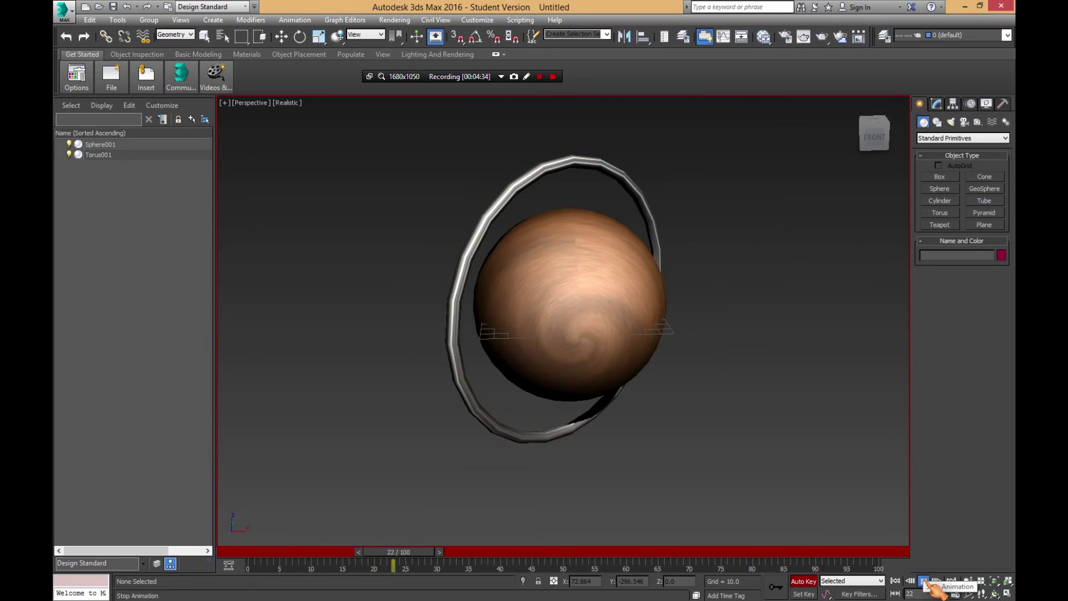
- Stop the animation playback at frame 68
left_click(924, 581)
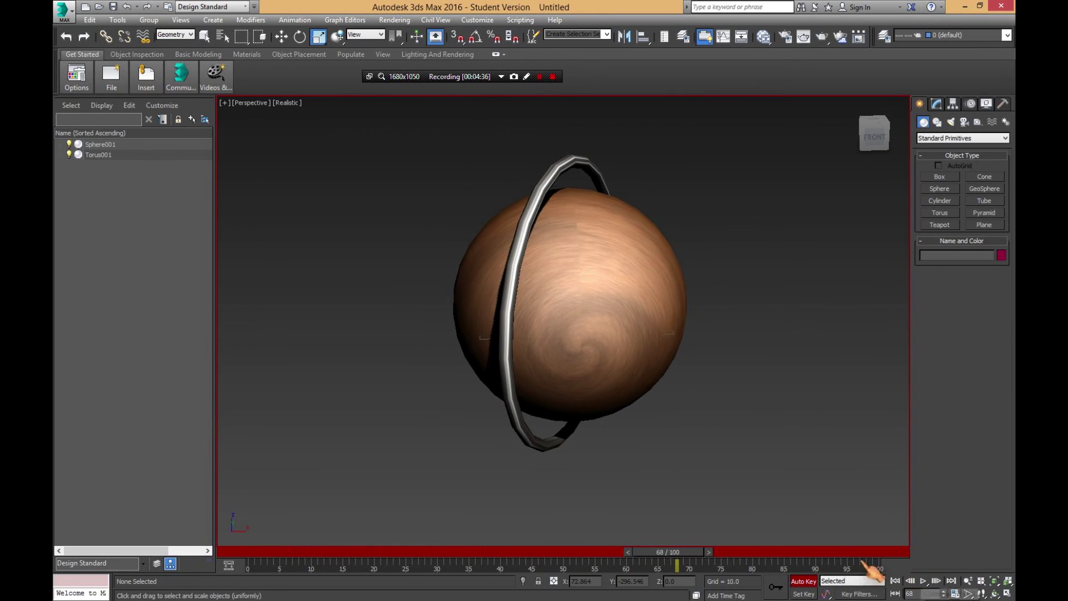